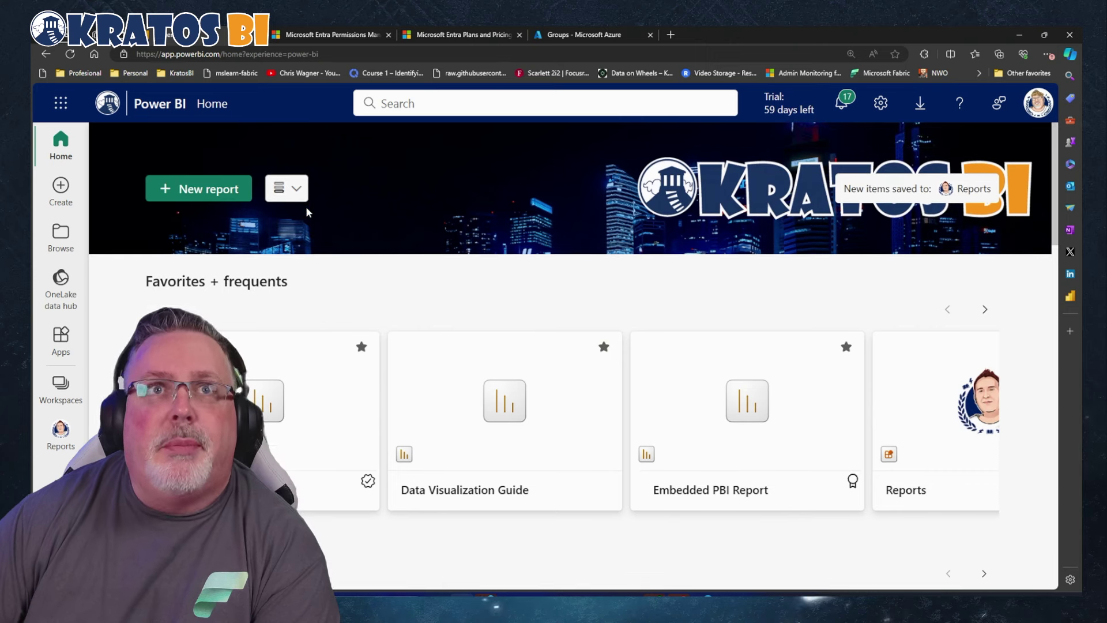
- Examine the Favorites + frequents and Featured sections of the home page
scroll(307, 213, "down", 5)
scroll(308, 211, "up", 2)
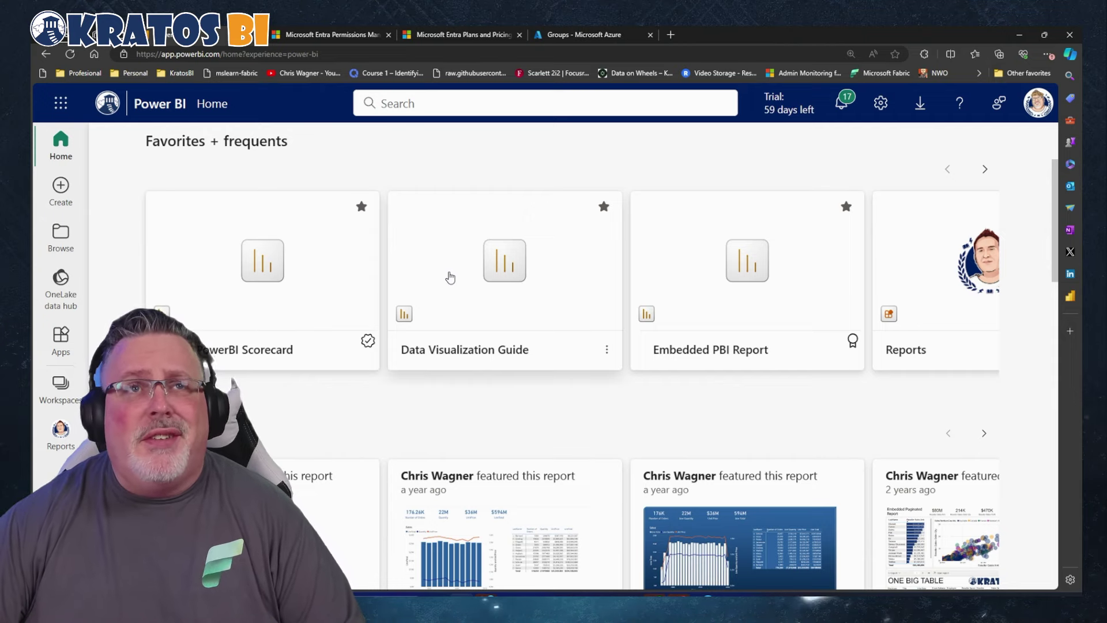
scroll(450, 278, "down", 4)
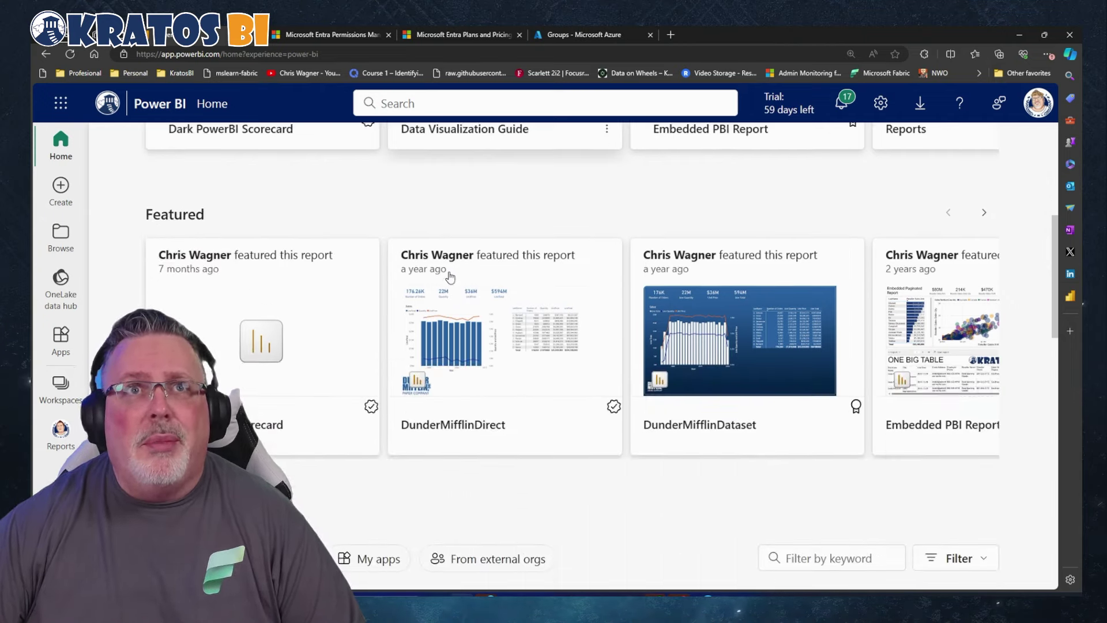
scroll(451, 277, "down", 1)
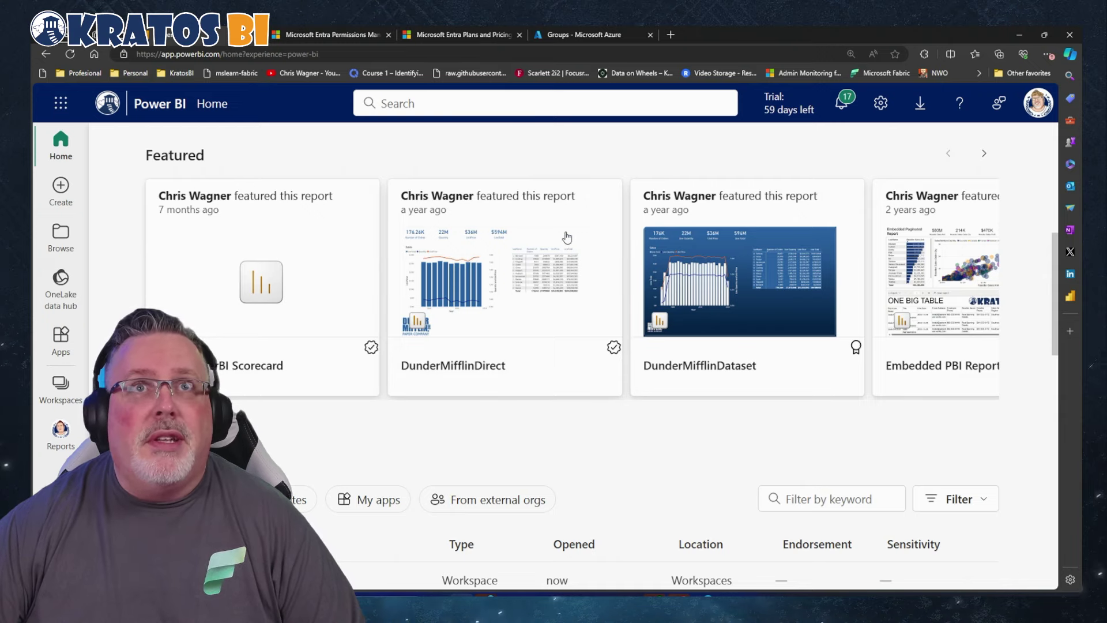
scroll(423, 249, "up", 5)
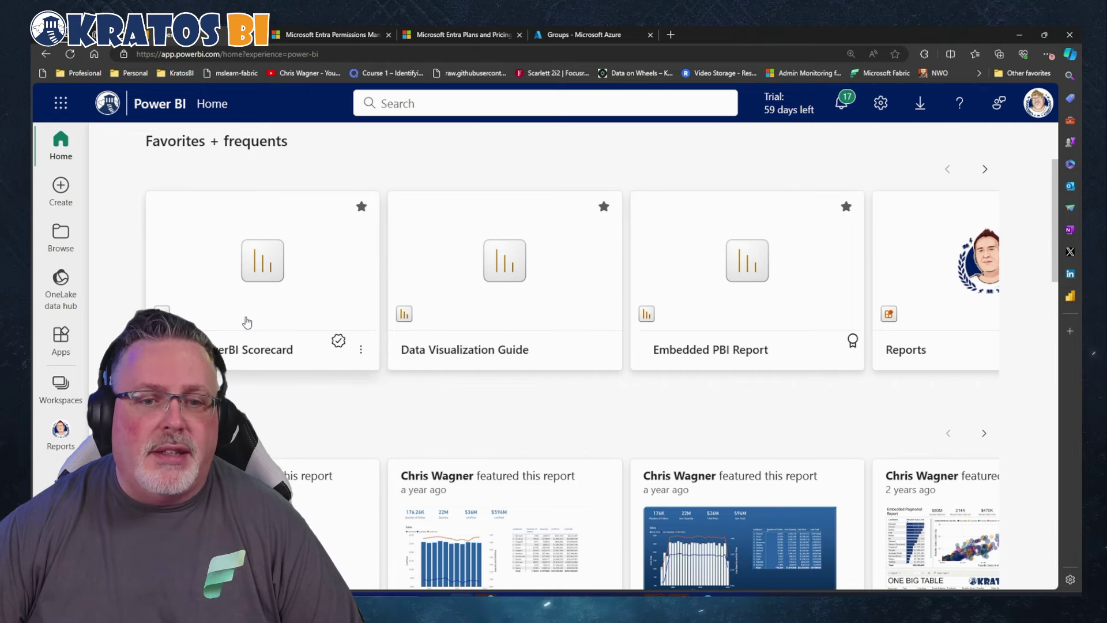
scroll(250, 346, "down", 2)
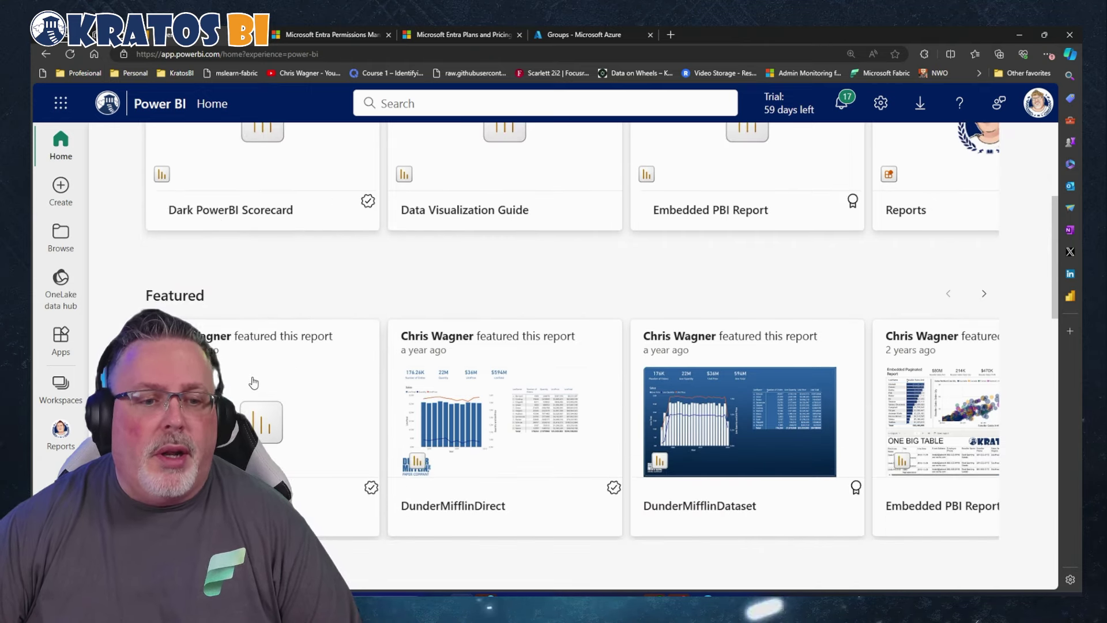
scroll(215, 336, "up", 1)
scroll(214, 336, "up", 1)
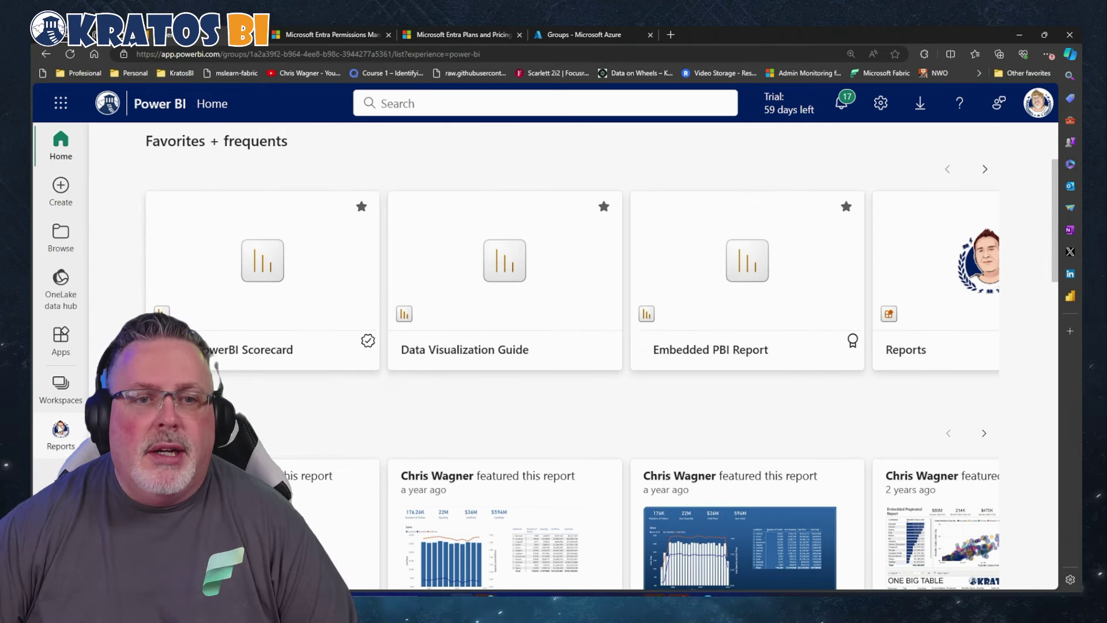
- Open the Dark PowerBI Report from the Reports workspace
left_click(61, 430)
scroll(268, 407, "down", 3)
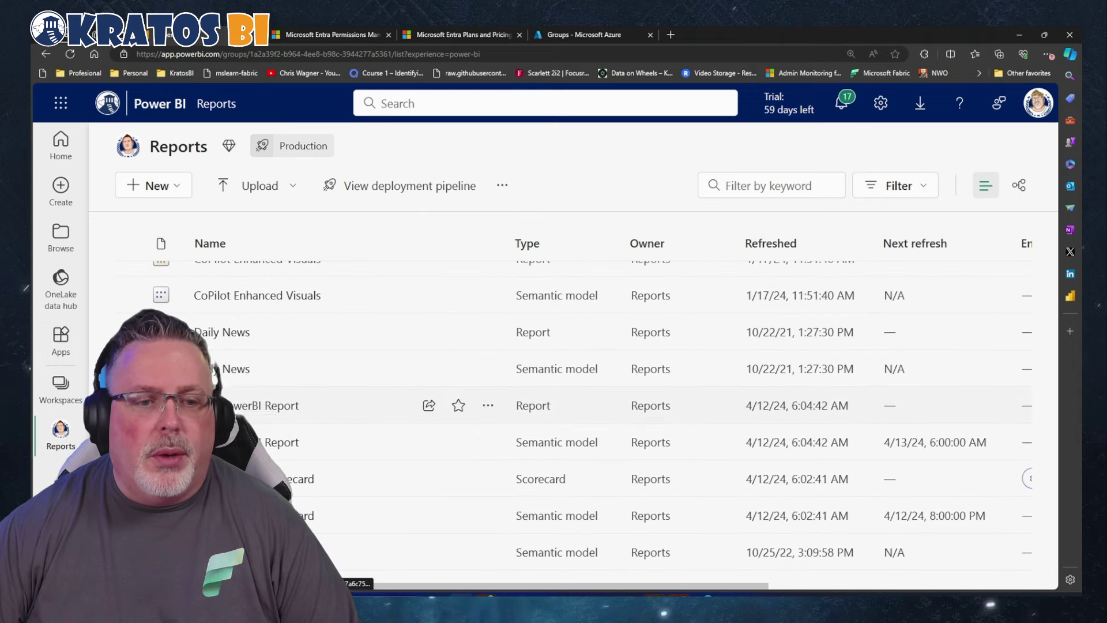
left_click(266, 406)
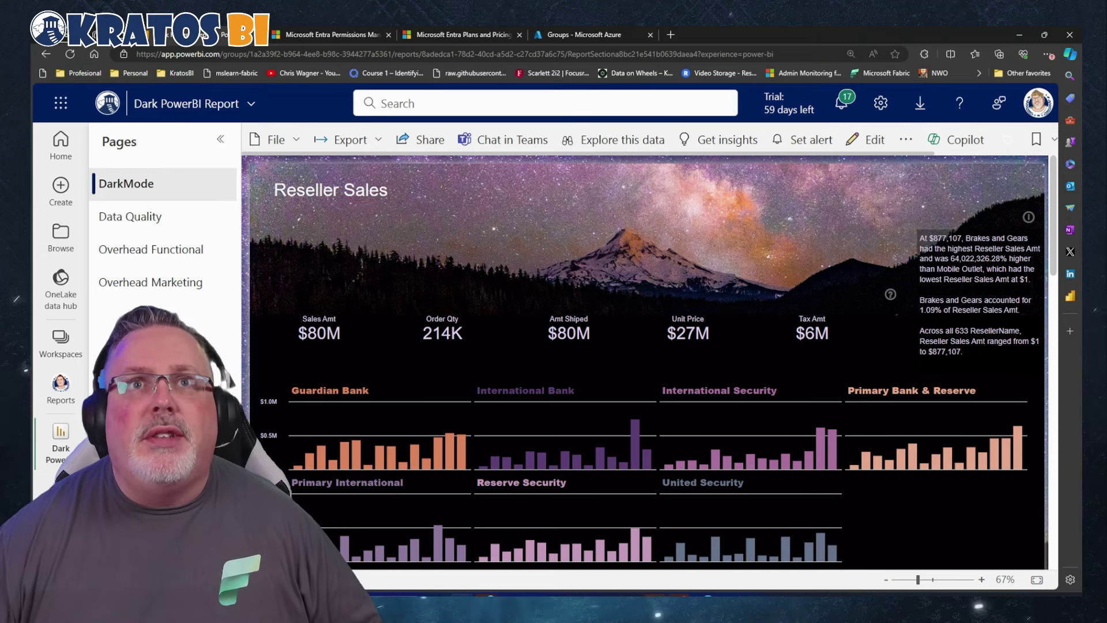
- Reset the browser zoom to 100%, view the DarkMode page at 90% and add the report to favorites
scroll(410, 363, "down", 4)
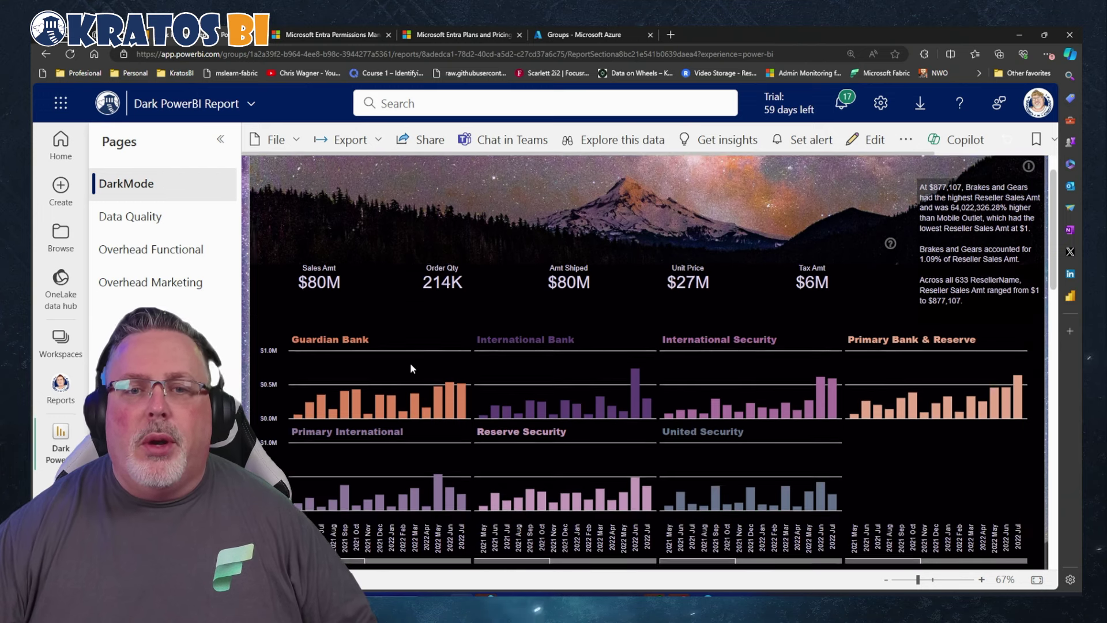
scroll(411, 362, "up", 4)
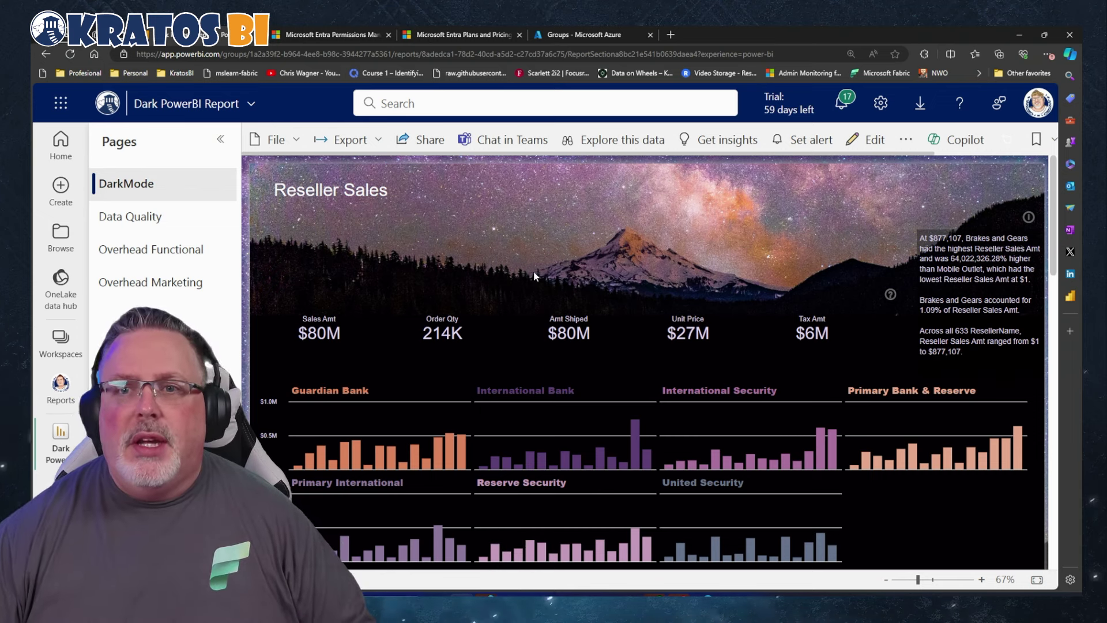
scroll(576, 262, "down", 1)
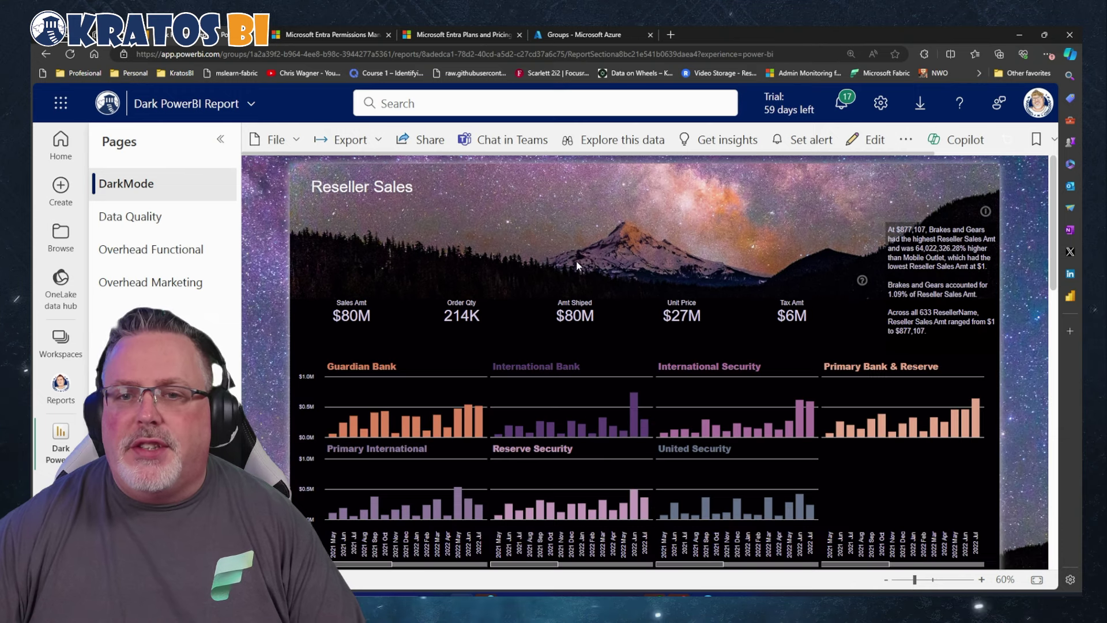
scroll(597, 244, "down", 1)
scroll(623, 118, "down", 1)
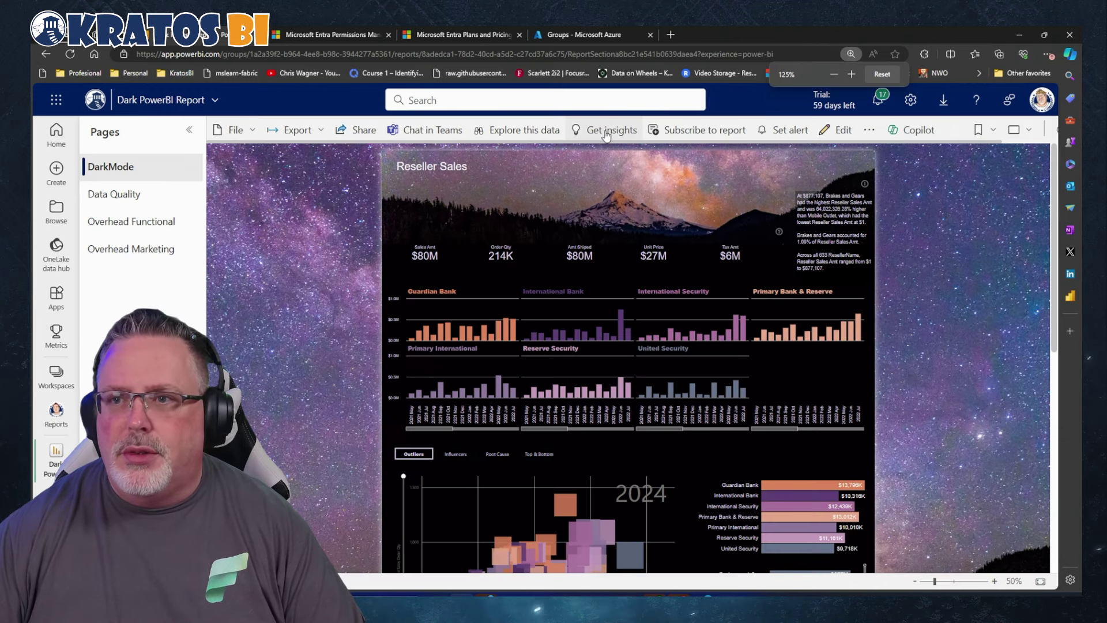
scroll(623, 119, "down", 2)
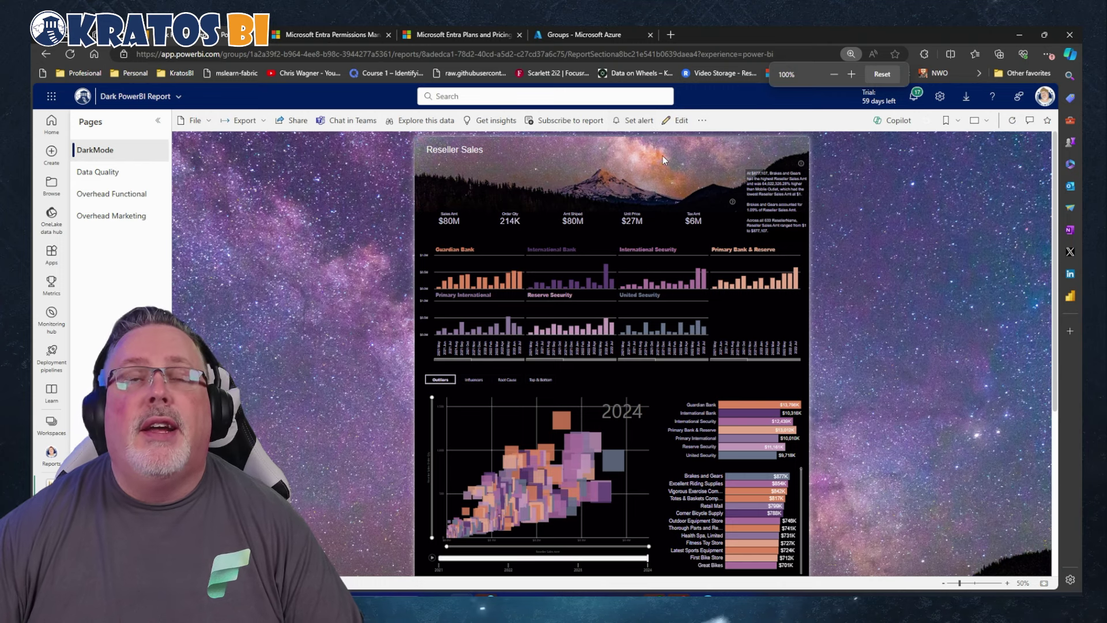
scroll(972, 213, "up", 4)
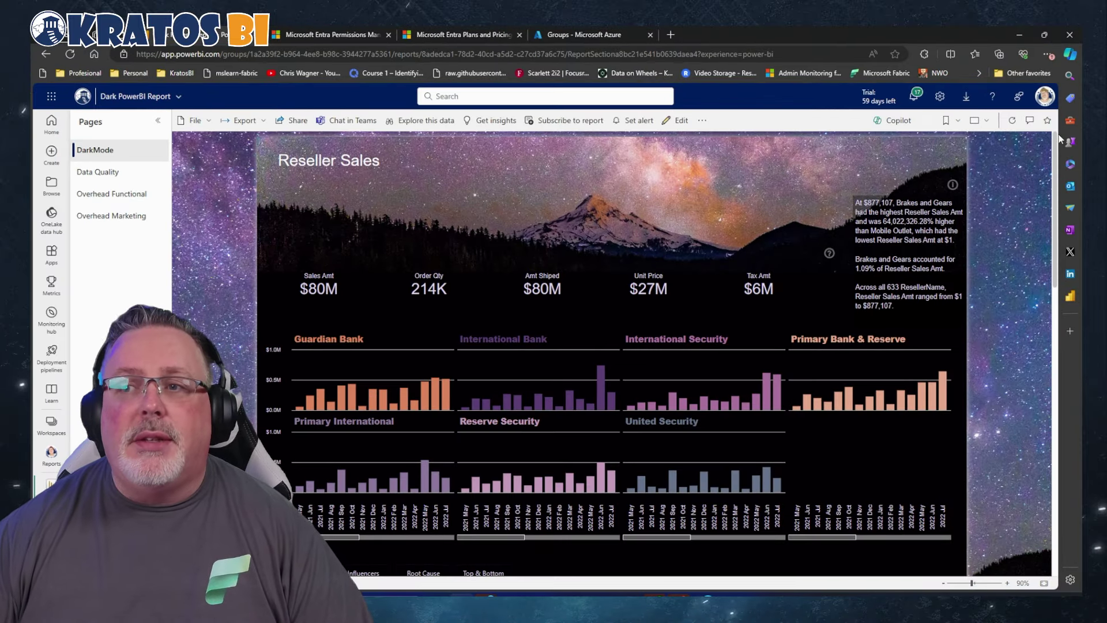
left_click(1047, 122)
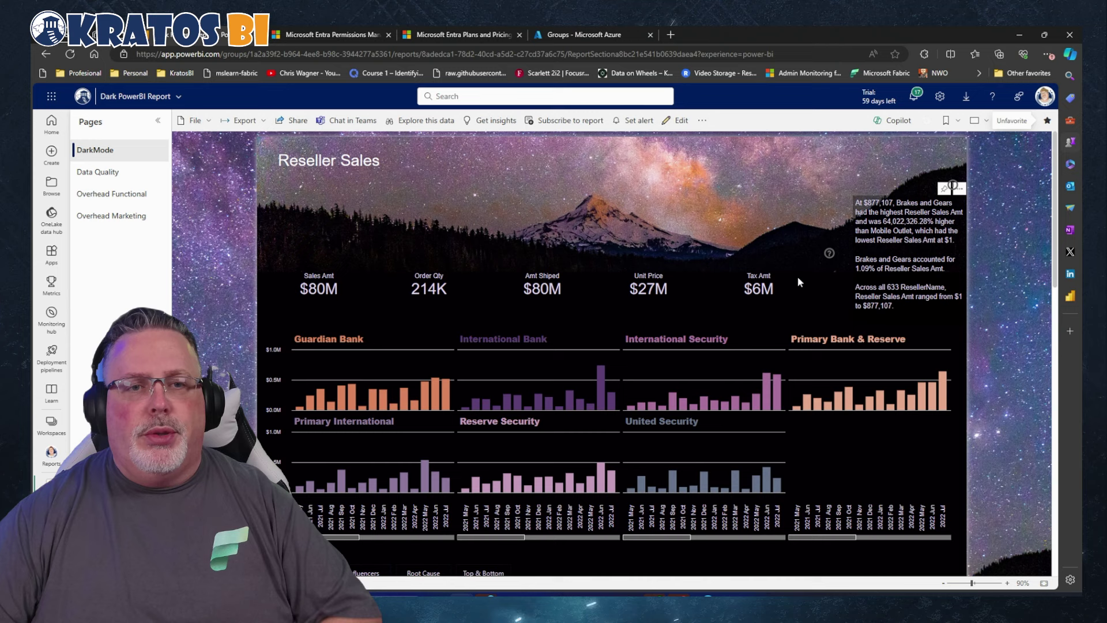
- In the Reports workspace, open the settings of the Dark PowerBI Report and set its endorsement to Certified
left_click(52, 454)
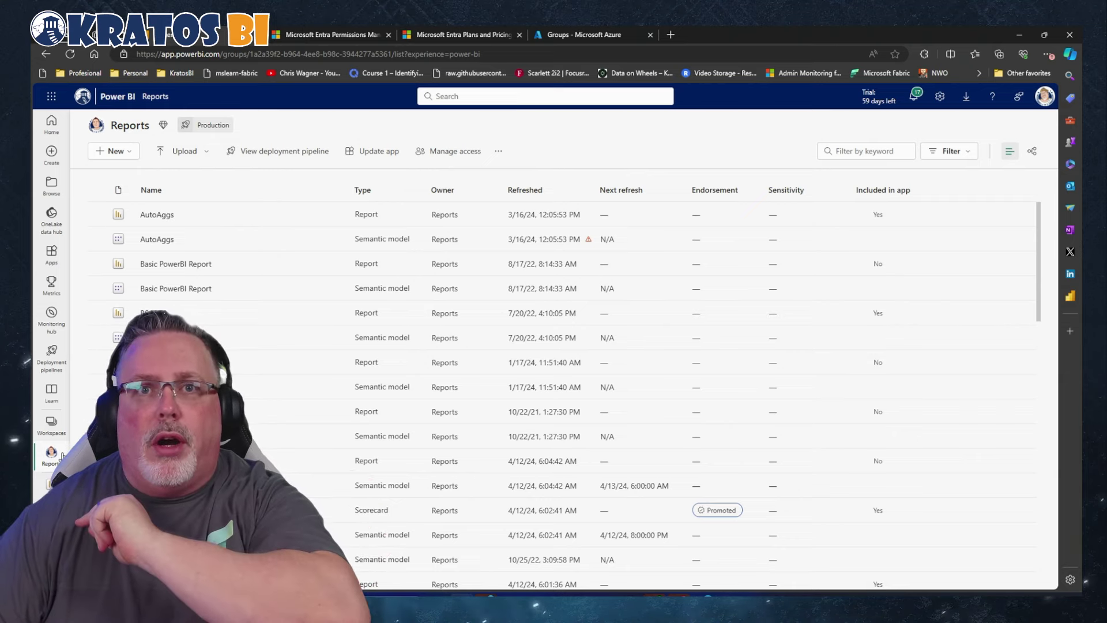
scroll(162, 266, "down", 3)
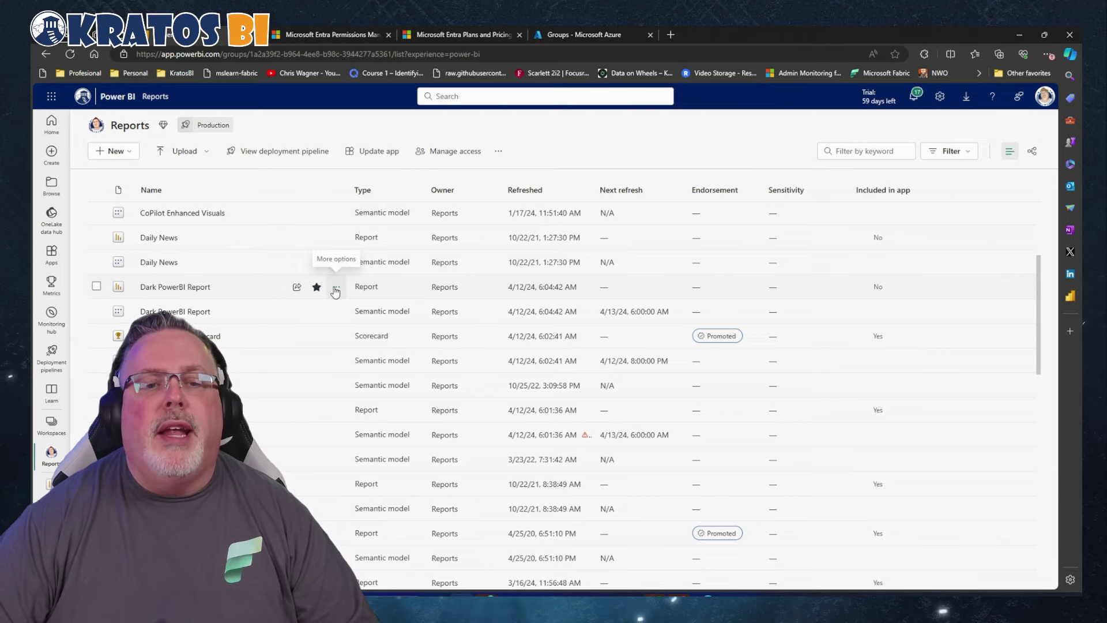
left_click(336, 288)
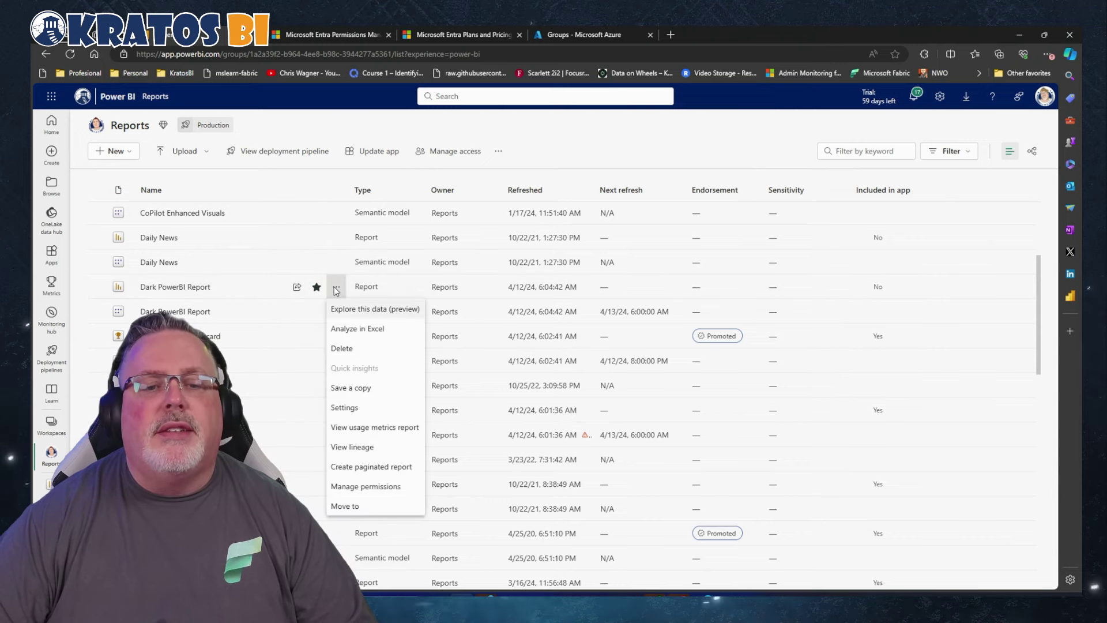
left_click(349, 411)
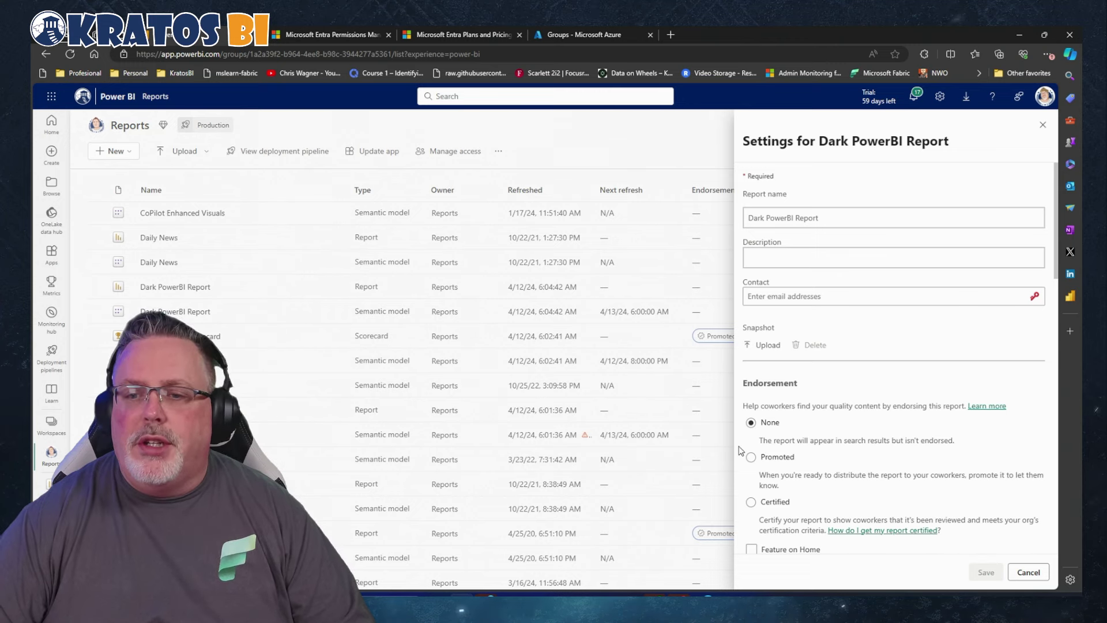
scroll(778, 420, "down", 3)
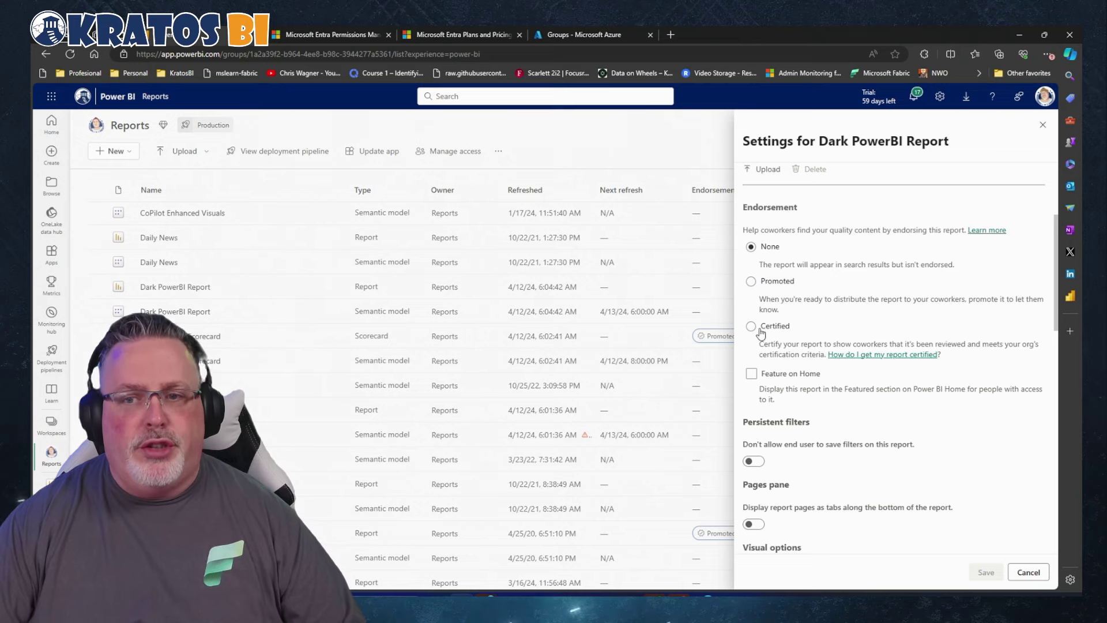
left_click(751, 282)
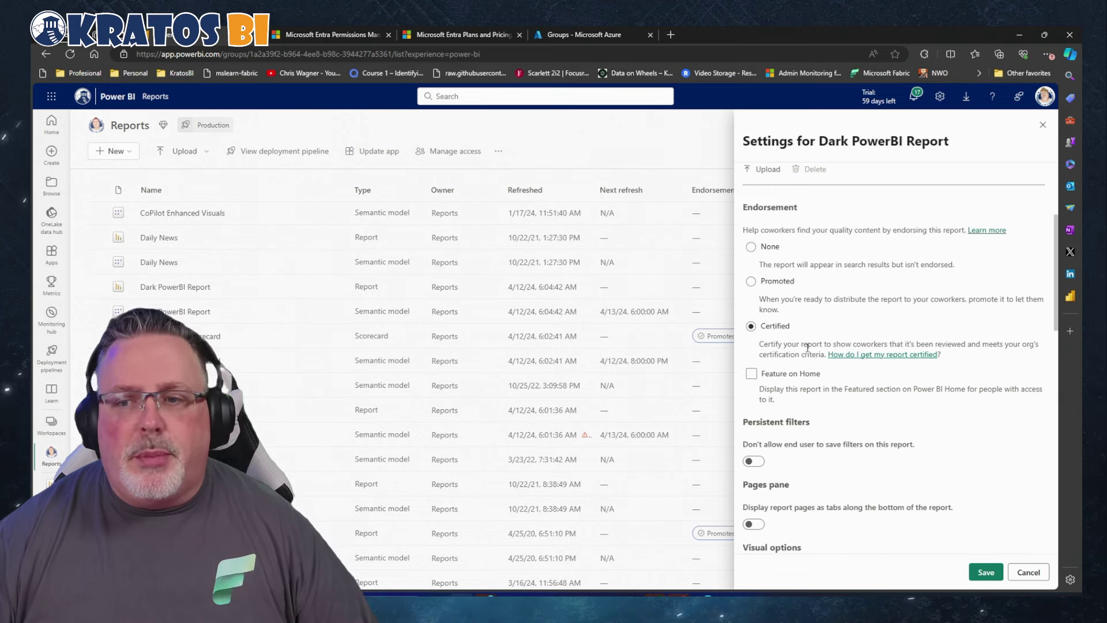
- Consult the "How do I get my report certified?" article in a separate tab and save the report's Certified endorsement
right_click(879, 362)
left_click(917, 364)
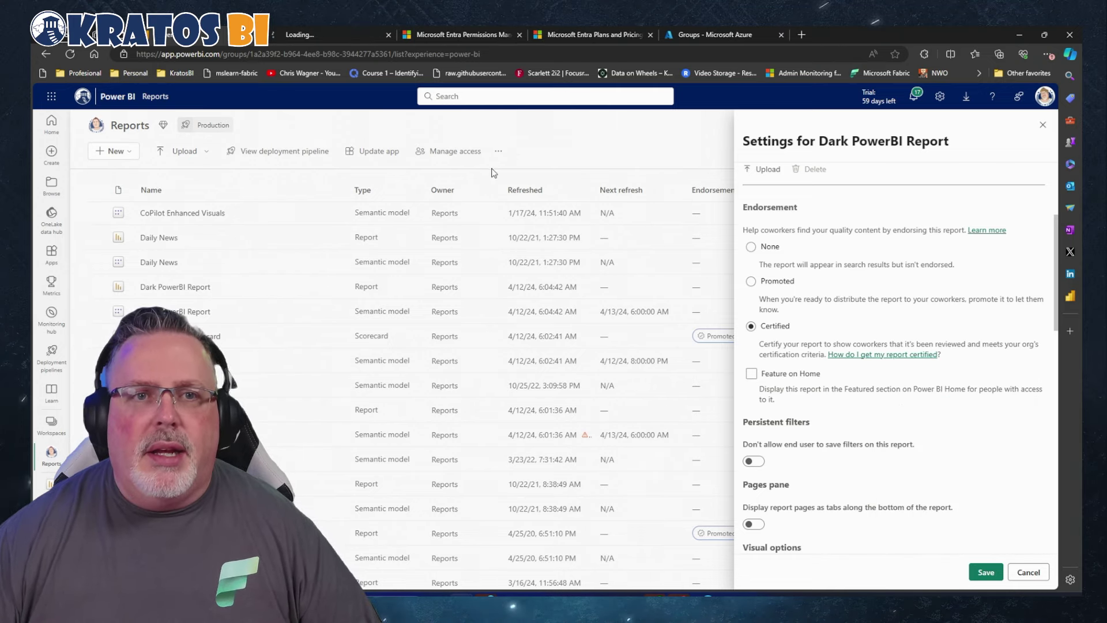
left_click(345, 38)
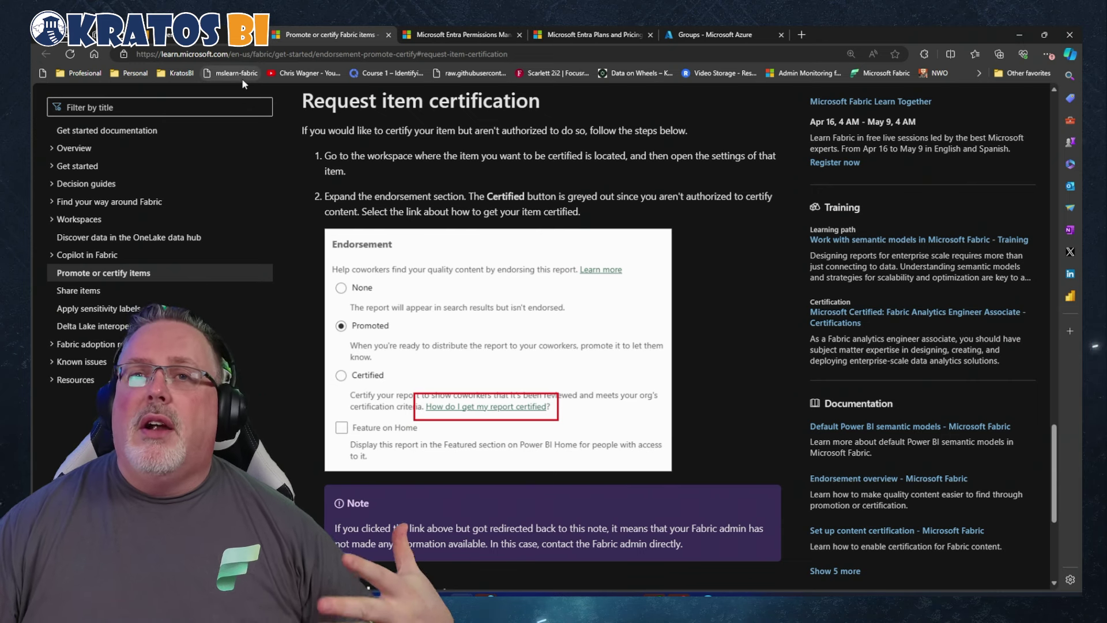
left_click(213, 45)
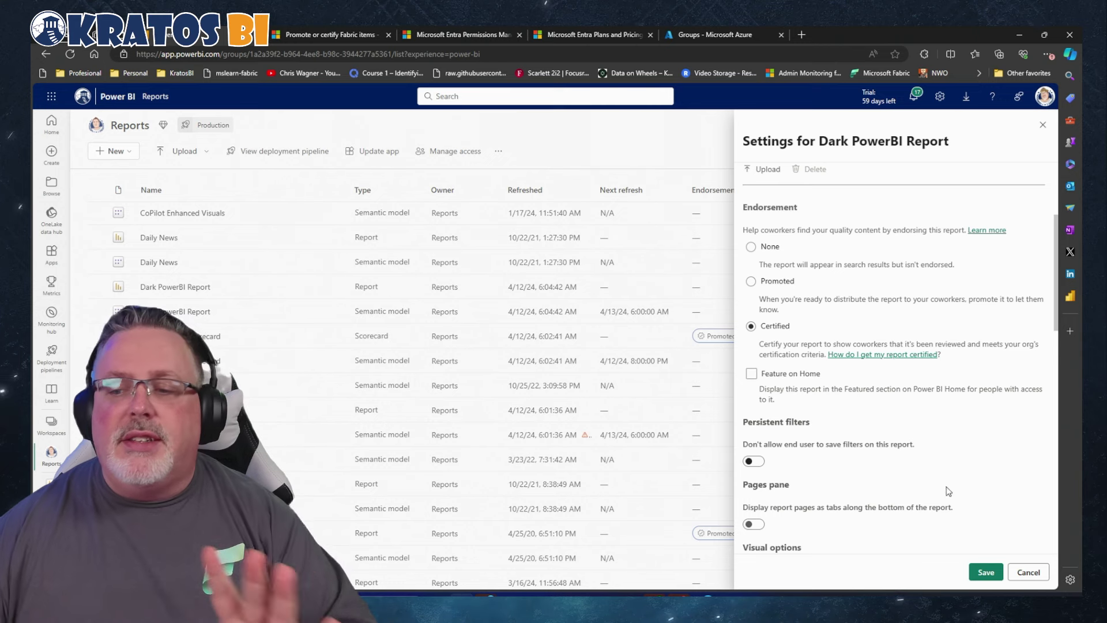
left_click(986, 572)
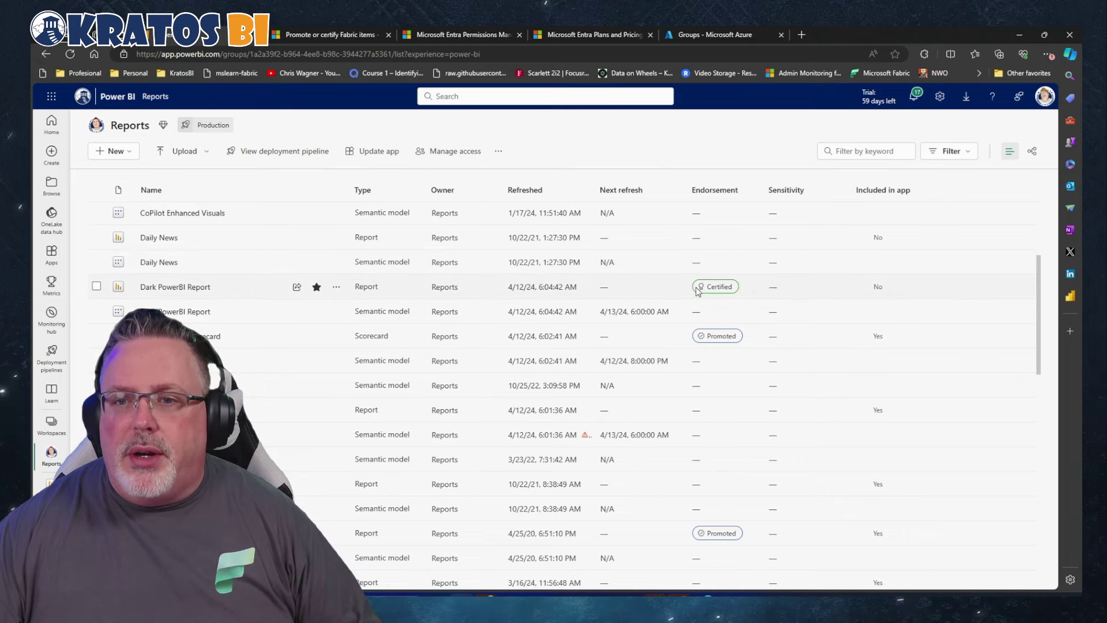
- Check the settings of the certified Dark PowerBI Report and open the report from the workspace list
left_click(337, 288)
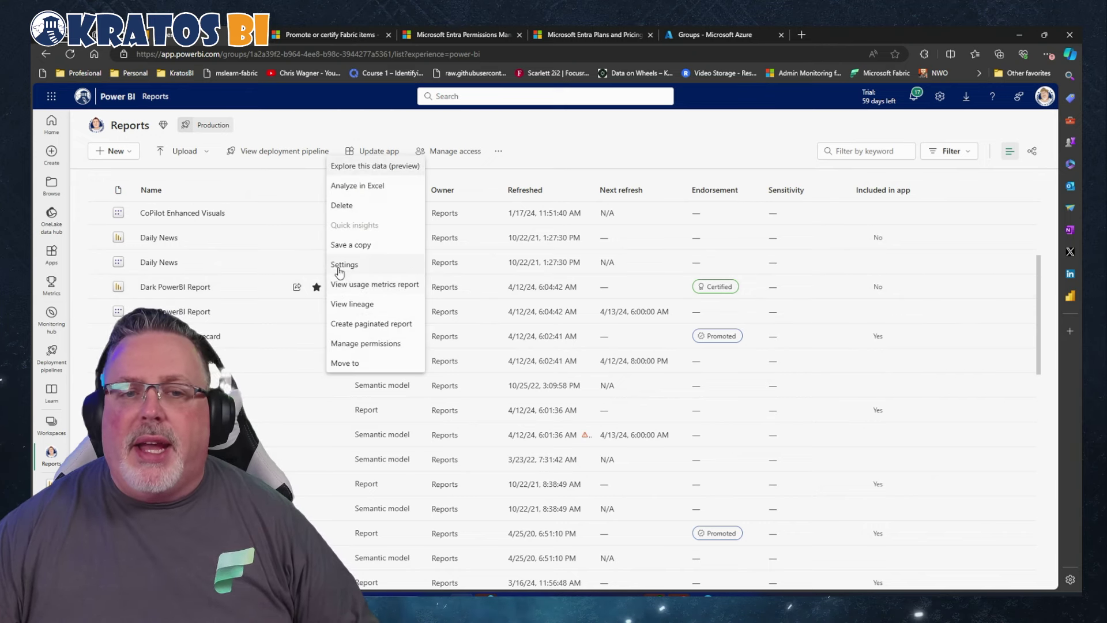
left_click(343, 264)
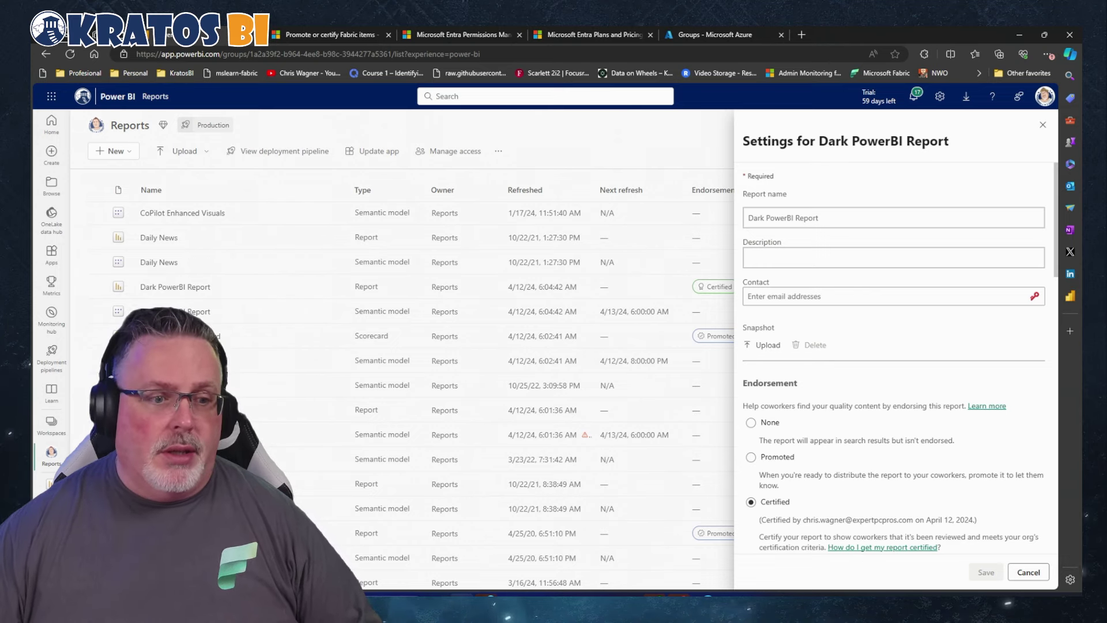
left_click(175, 287)
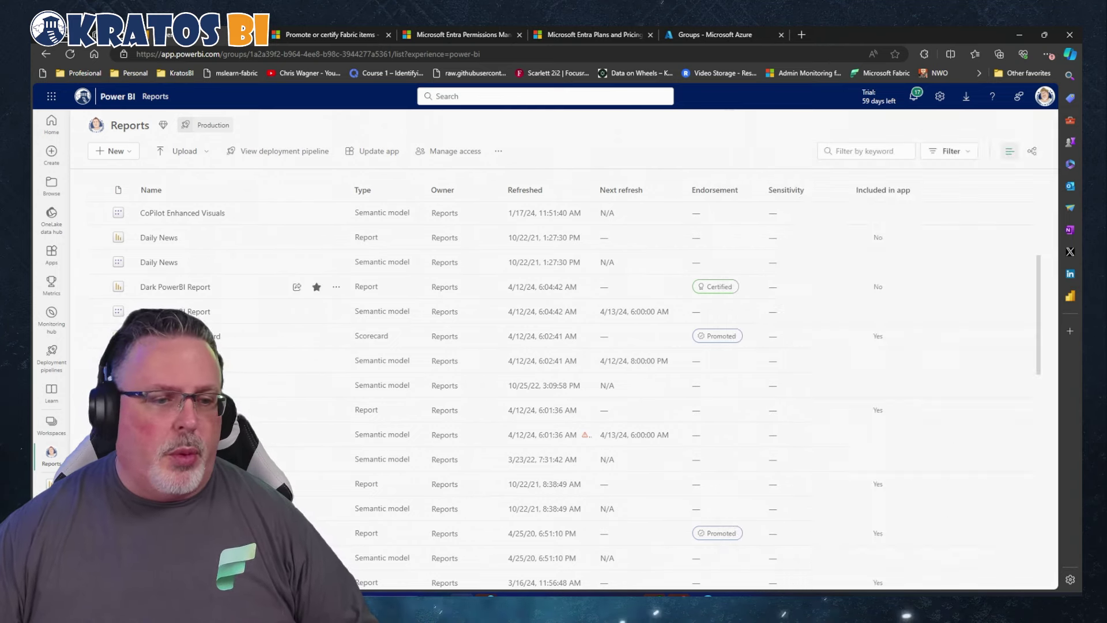
left_click(175, 287)
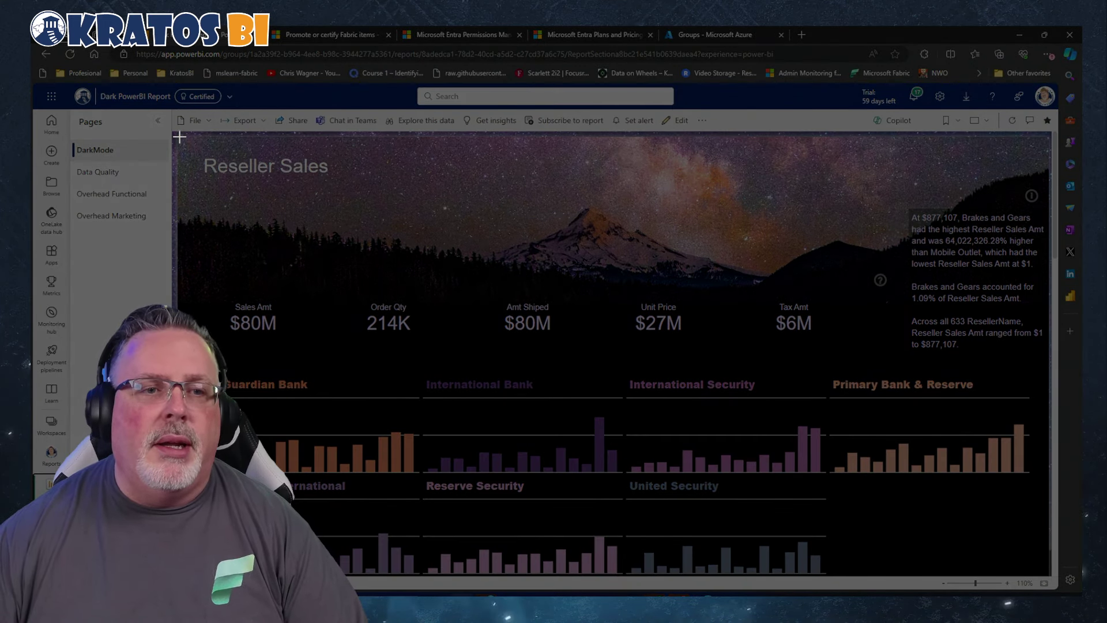
- Zoom the report out to 90%, capture the Reseller Sales page as a screenshot and paste it into Paint
left_click_drag(179, 138, 1052, 570)
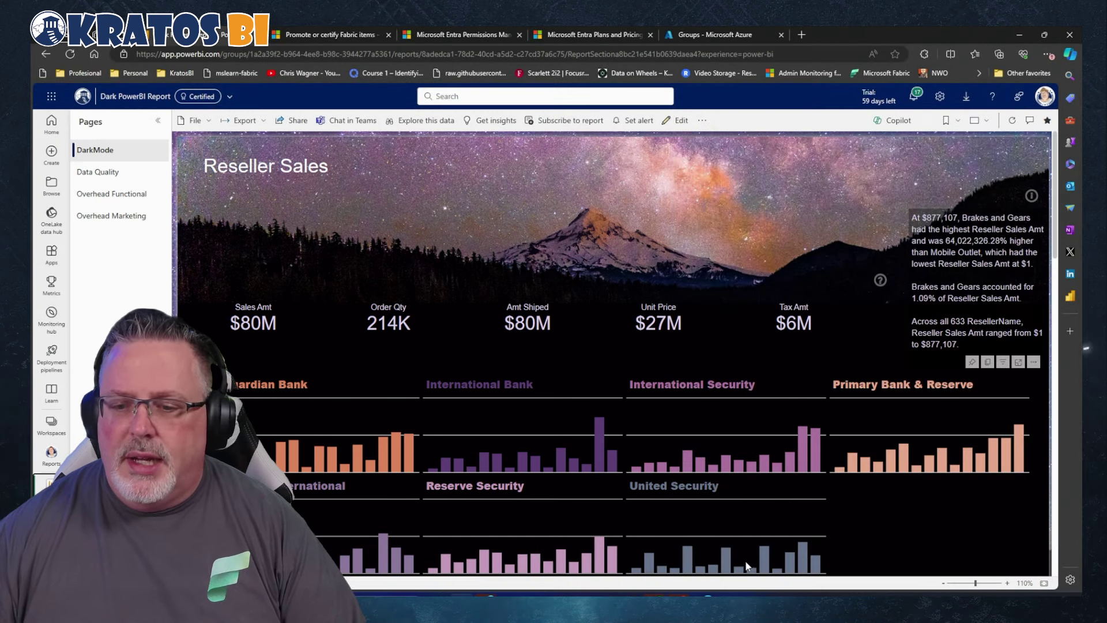
scroll(659, 462, "down", 2)
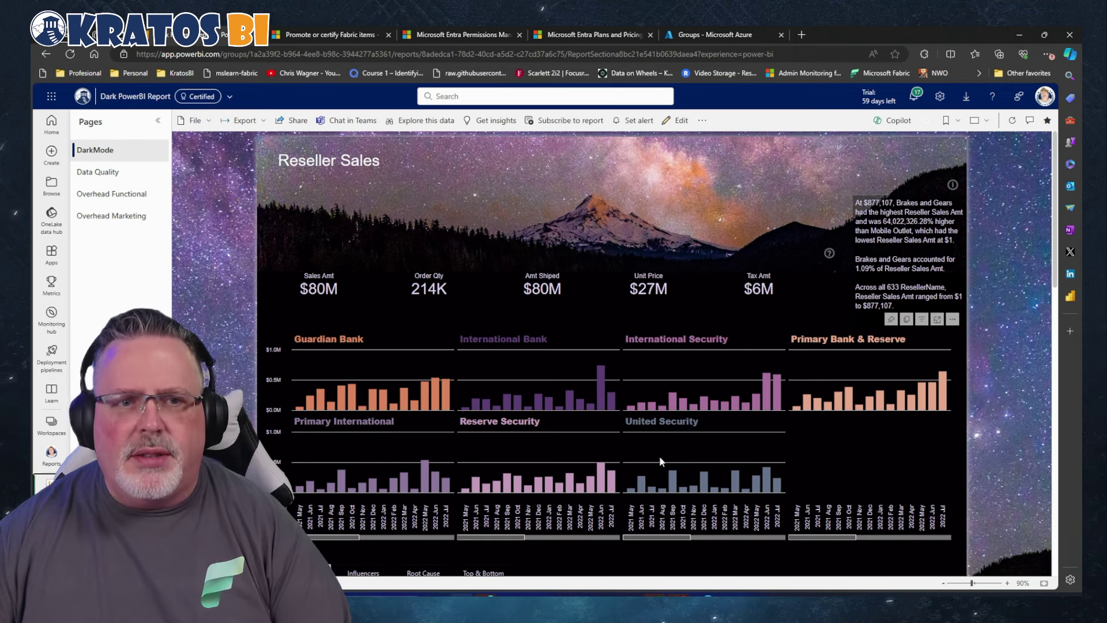
key("super+shift+s")
left_click_drag(257, 140, 959, 540)
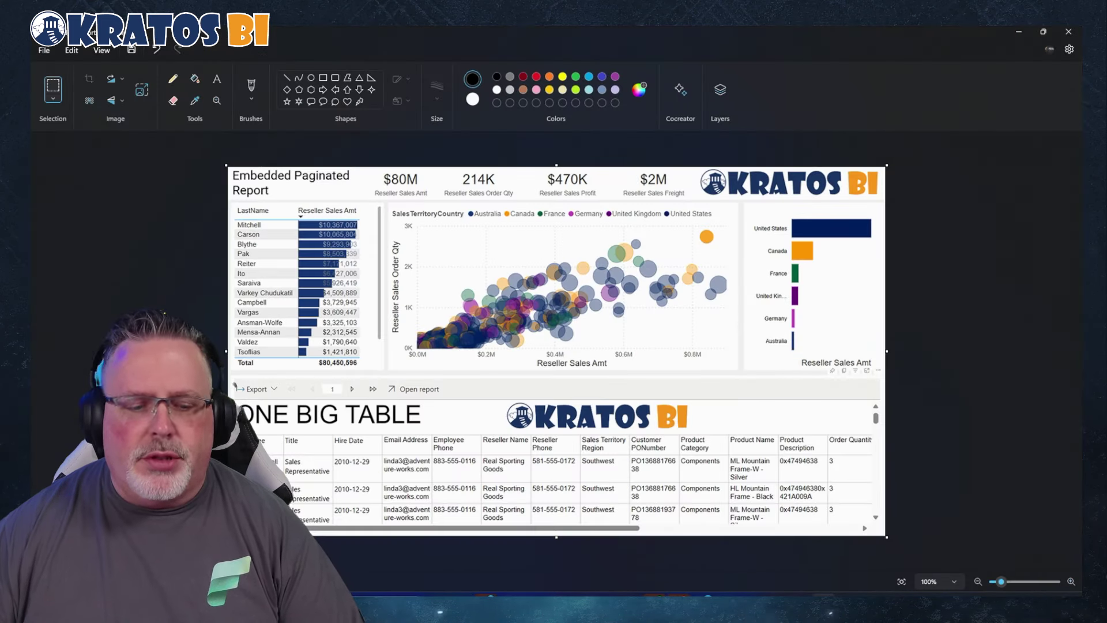
key("ctrl+v")
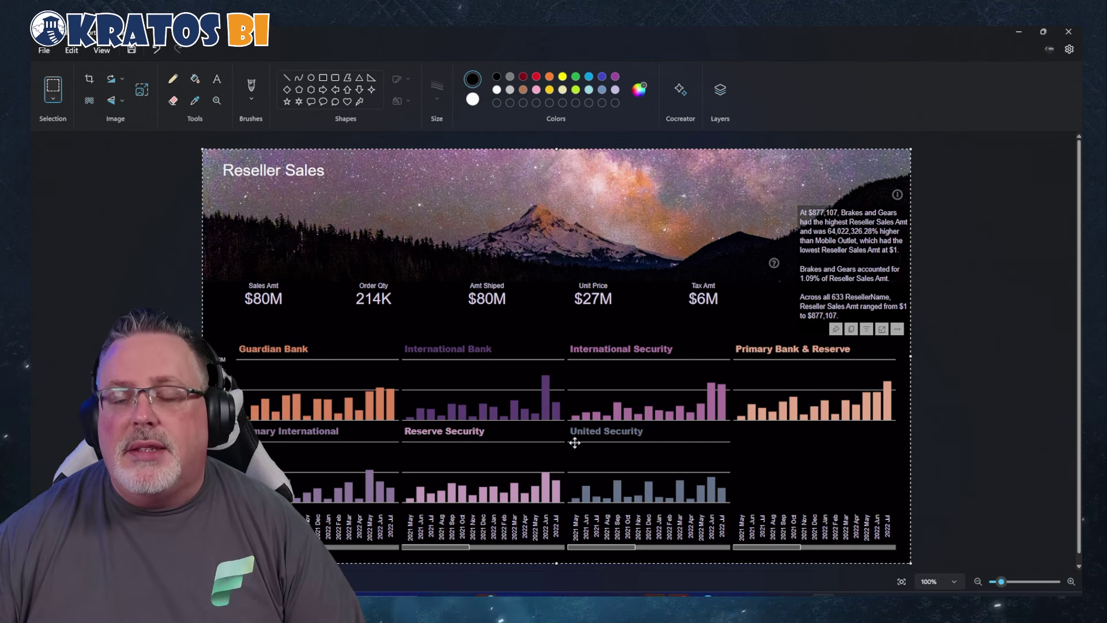
- Crop the canvas to the pasted Reseller Sales screenshot and resize the image to 60% horizontally and vertically
left_click(89, 80)
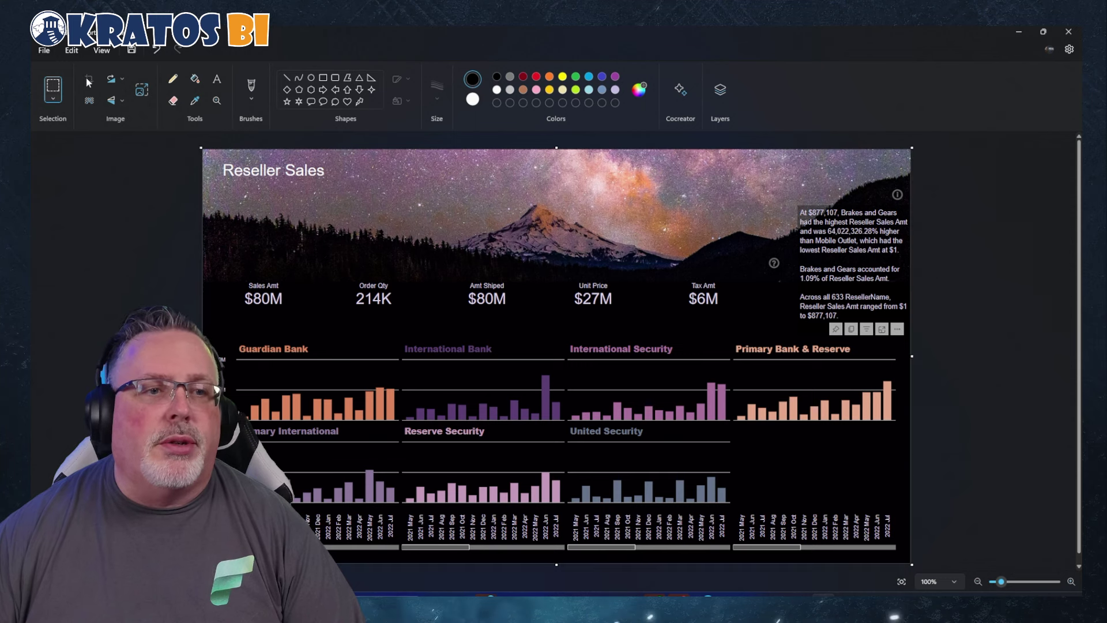
left_click(142, 90)
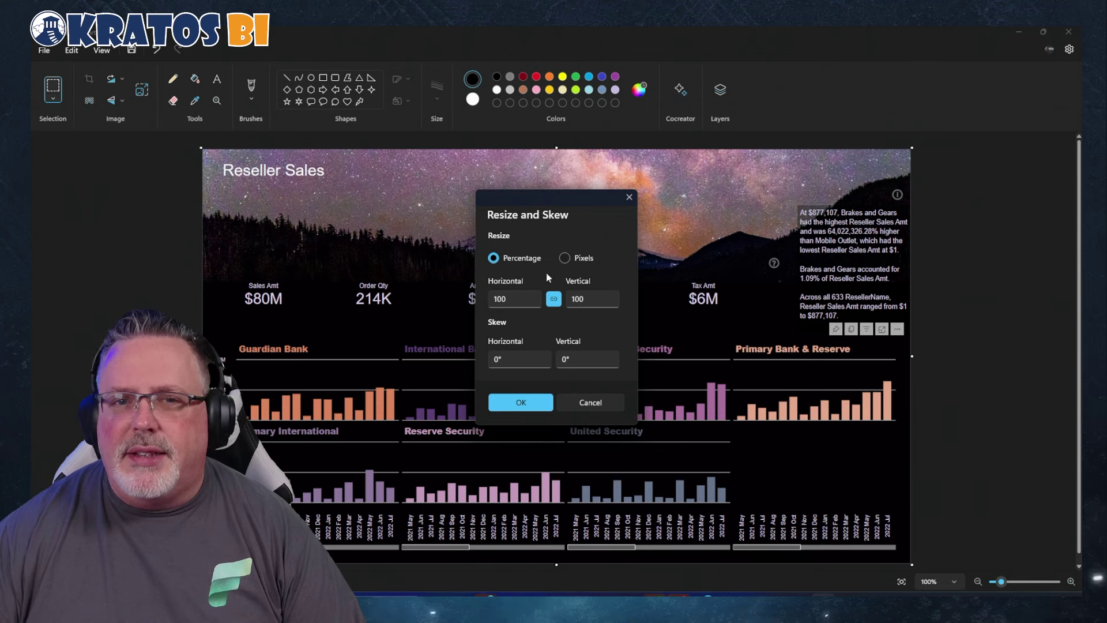
left_click(490, 300)
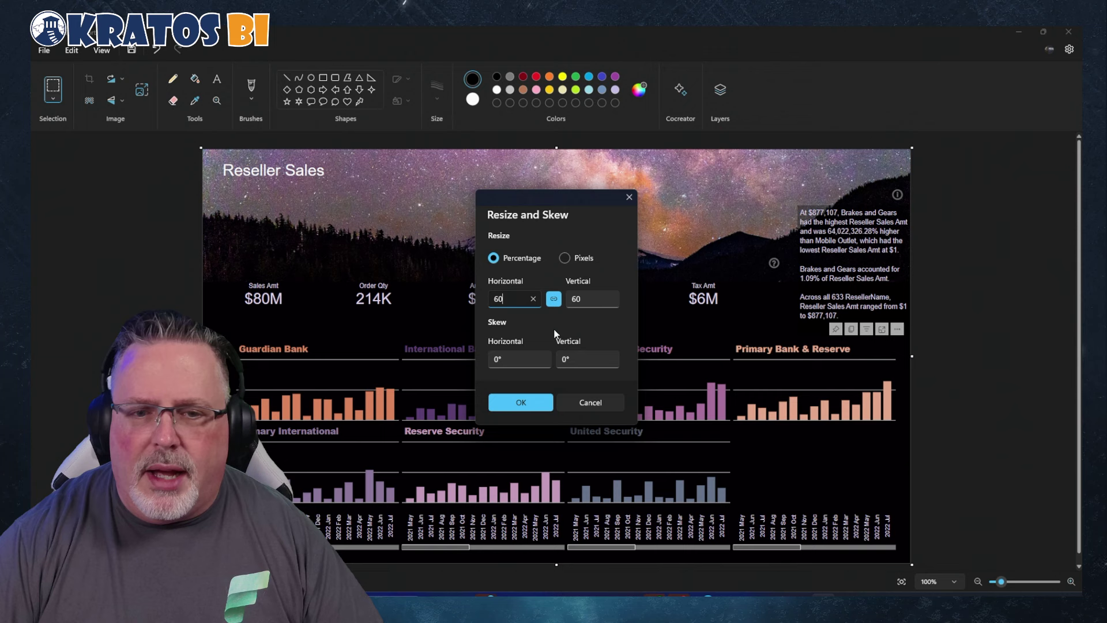
left_click(532, 402)
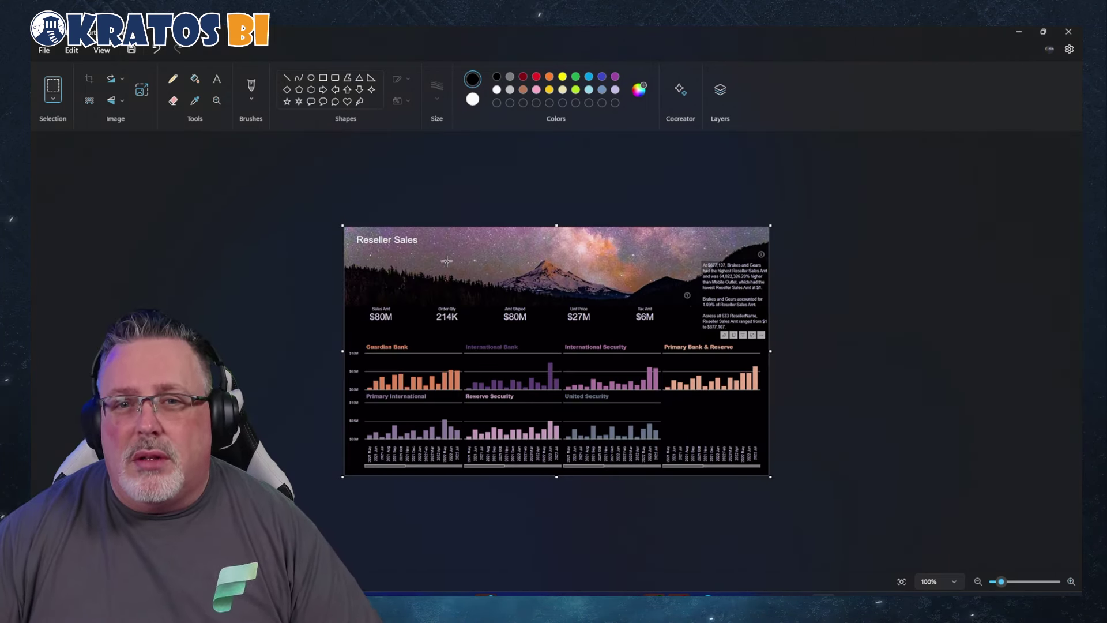
- Save the image as a PNG in the Images > Report Images folder, replacing the existing Dark Report.png
left_click(42, 53)
mouse_move(95, 155)
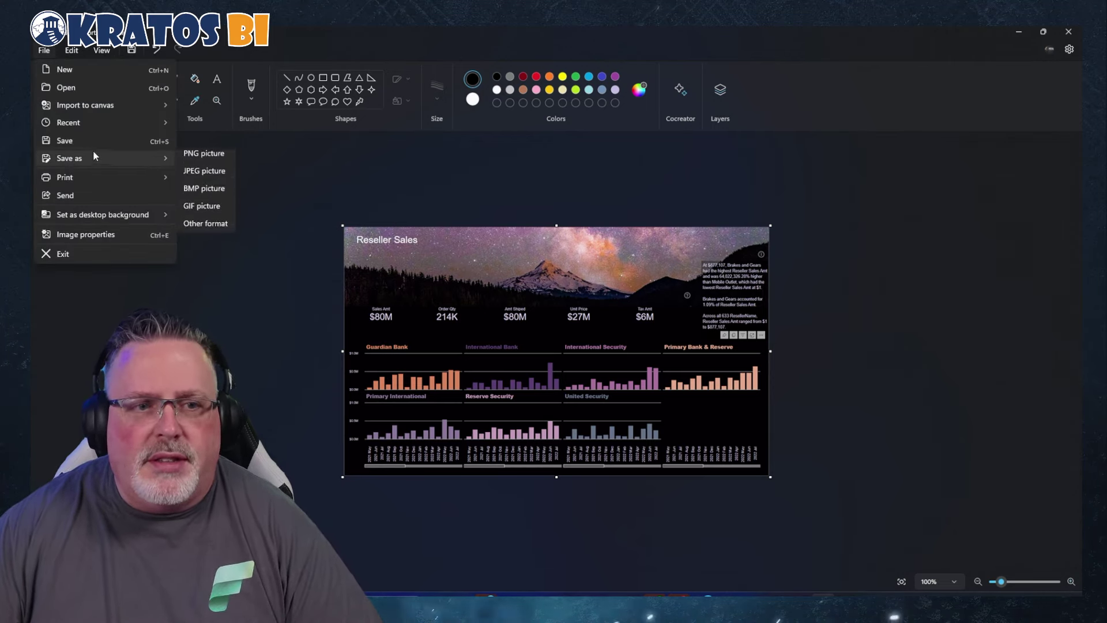
left_click(203, 154)
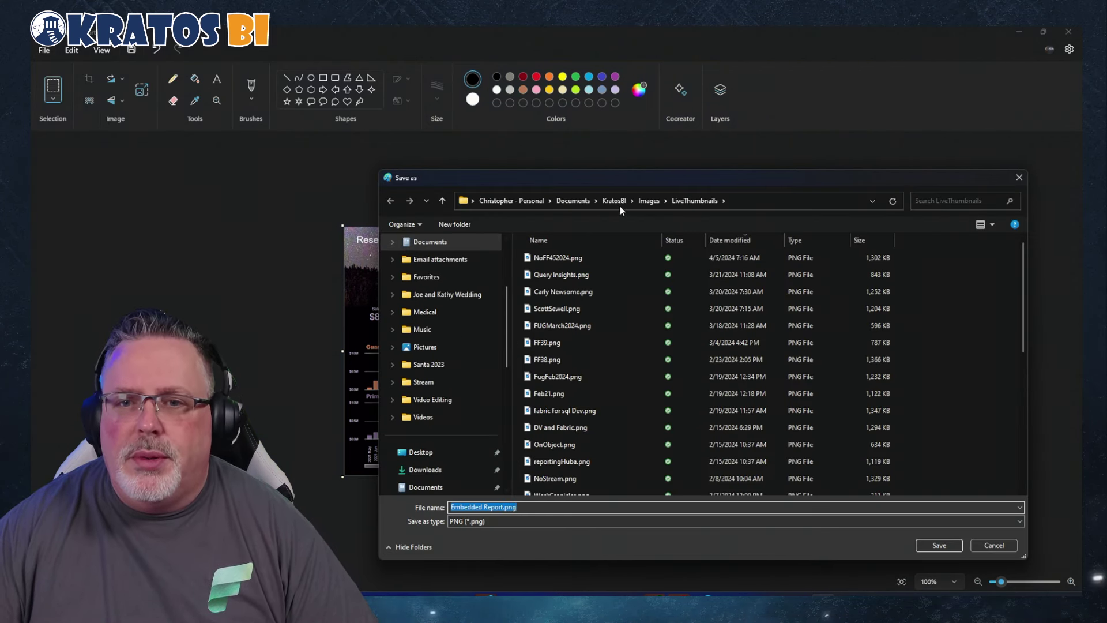
left_click(649, 201)
scroll(578, 375, "down", 3)
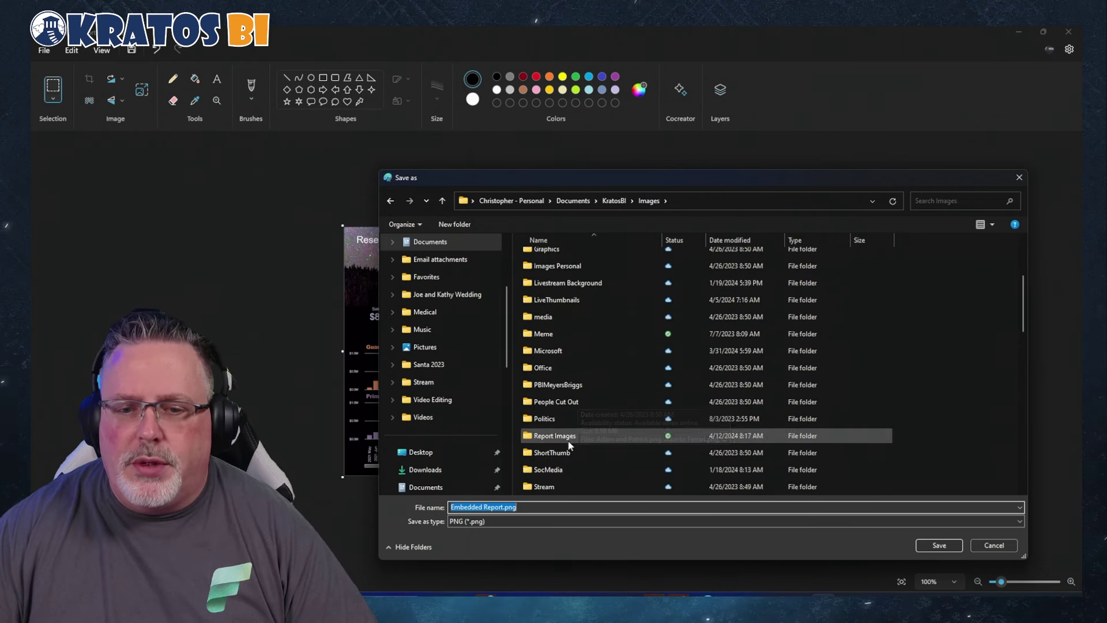
scroll(546, 397, "down", 2)
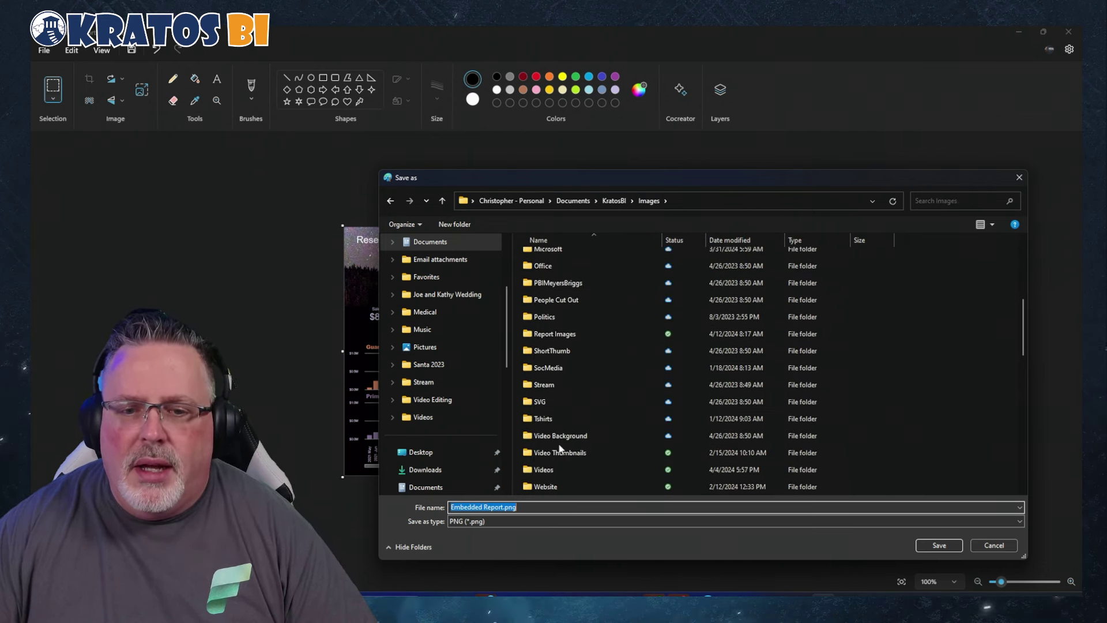
double_click(554, 334)
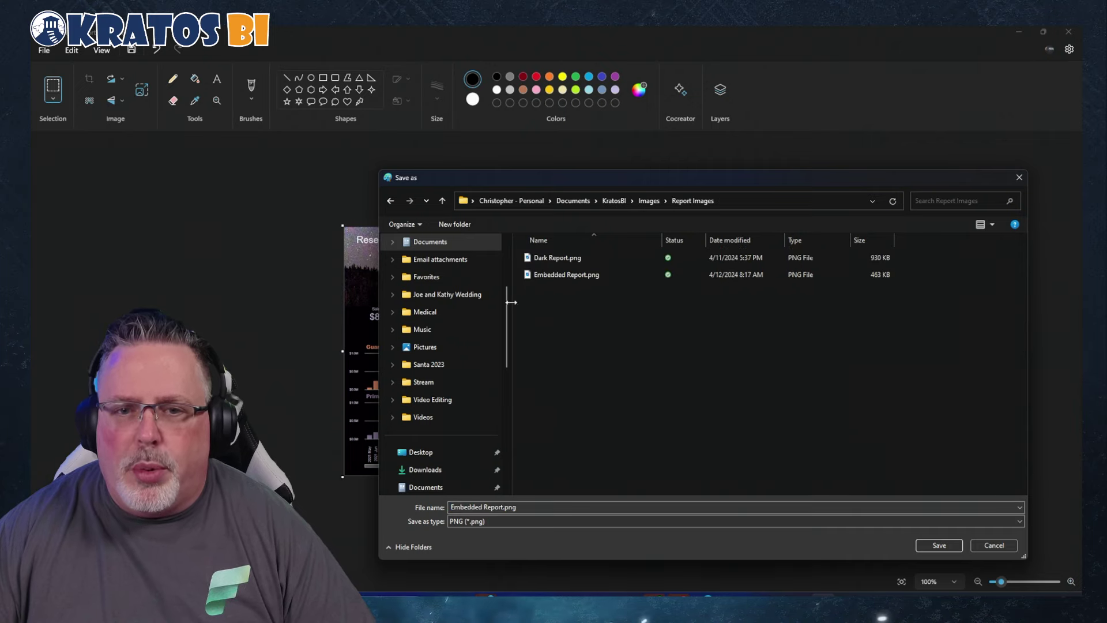
left_click(539, 258)
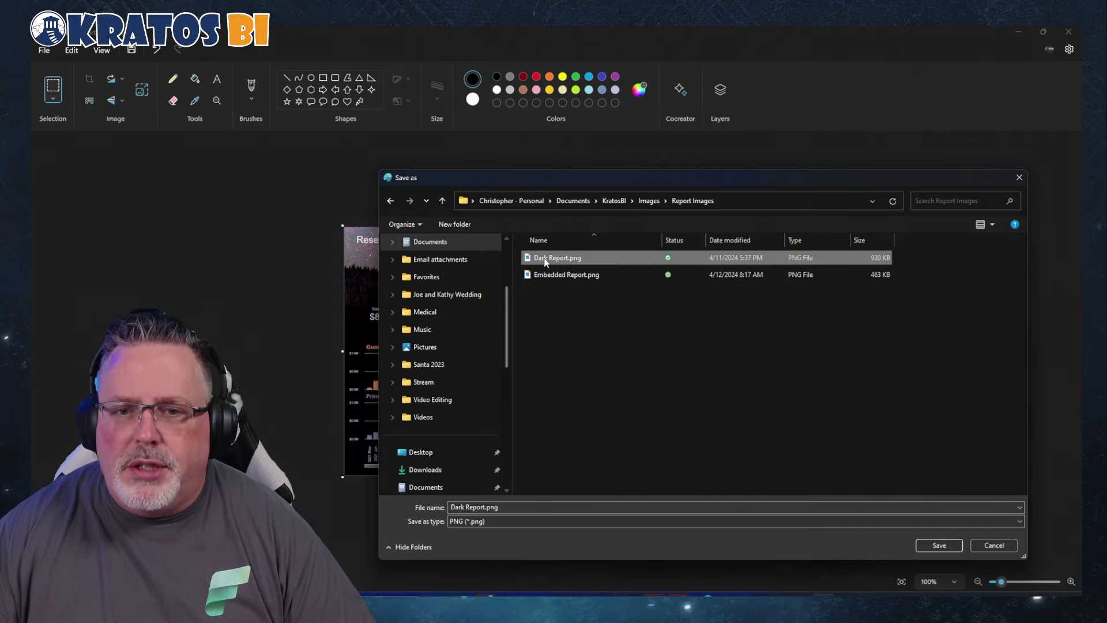
left_click(933, 545)
left_click(585, 314)
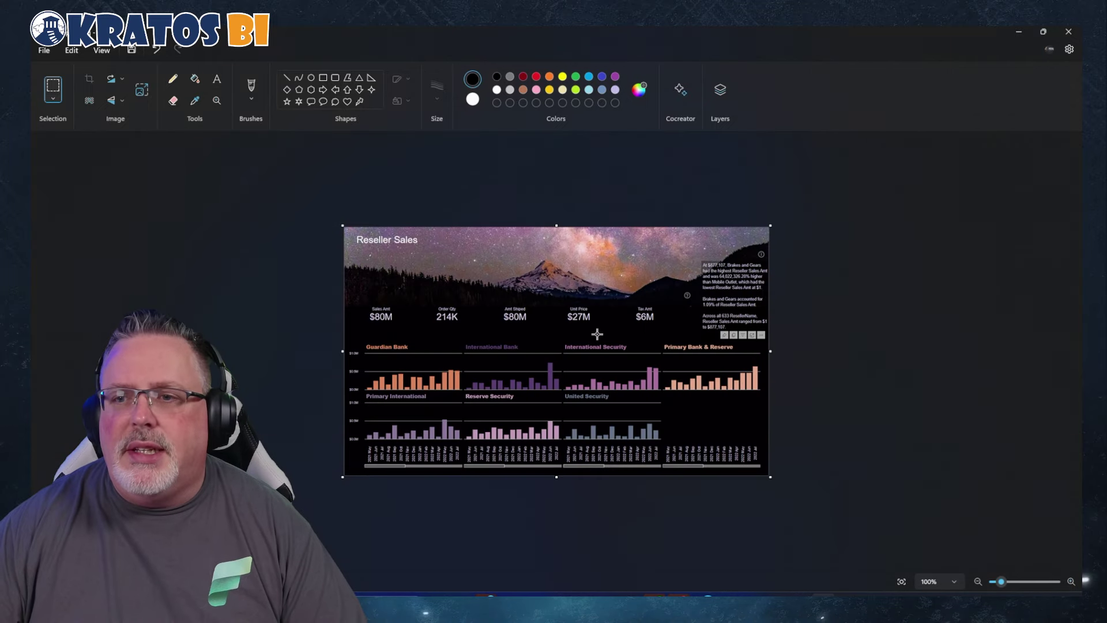
- Switch to Power BI, upload Dark Report.png as the Dark PowerBI Report's snapshot in the Reports workspace and save its settings
left_click(1018, 33)
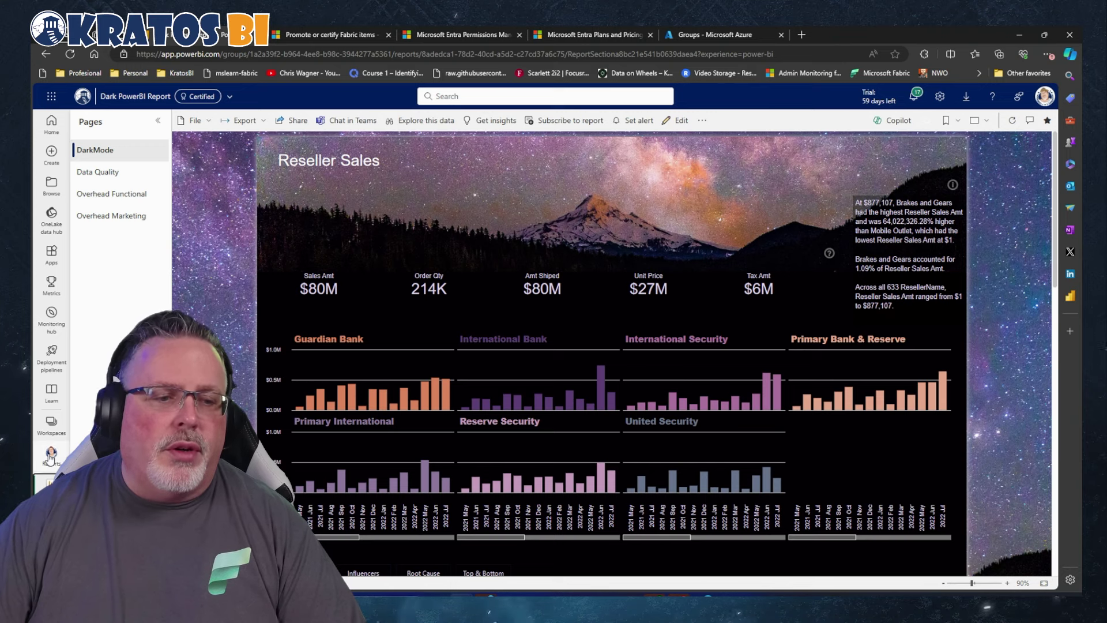
left_click(51, 455)
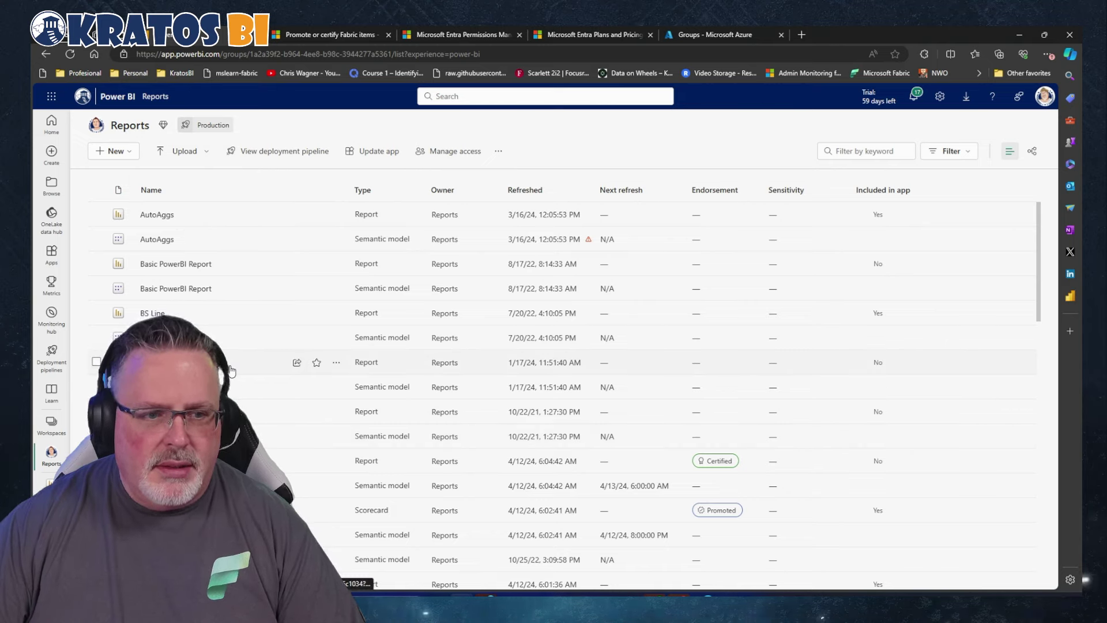
left_click(323, 460)
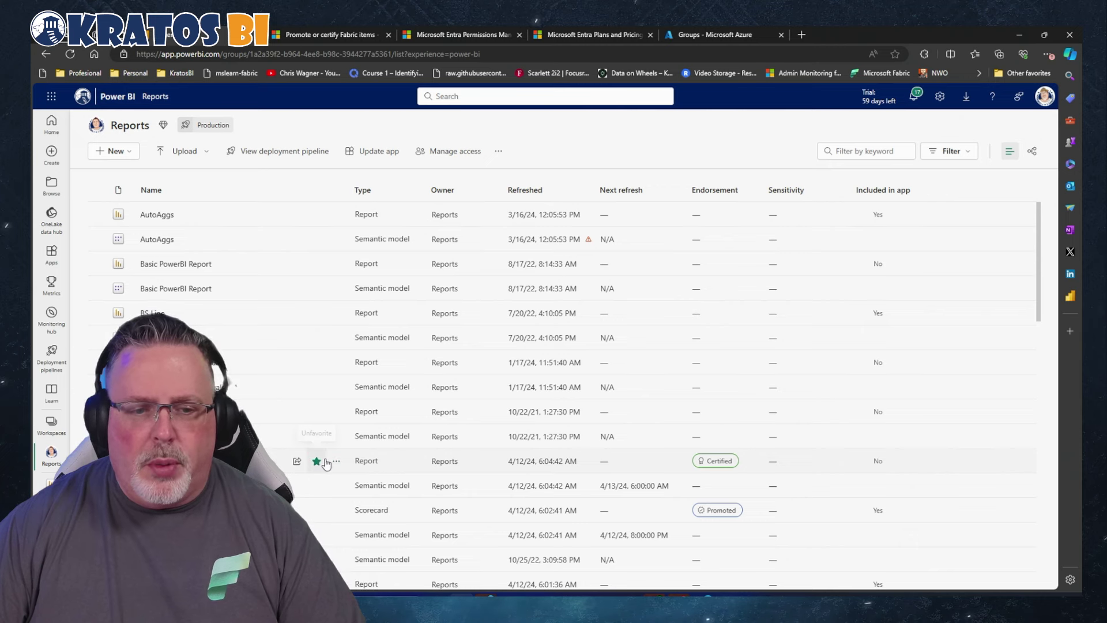
left_click(335, 461)
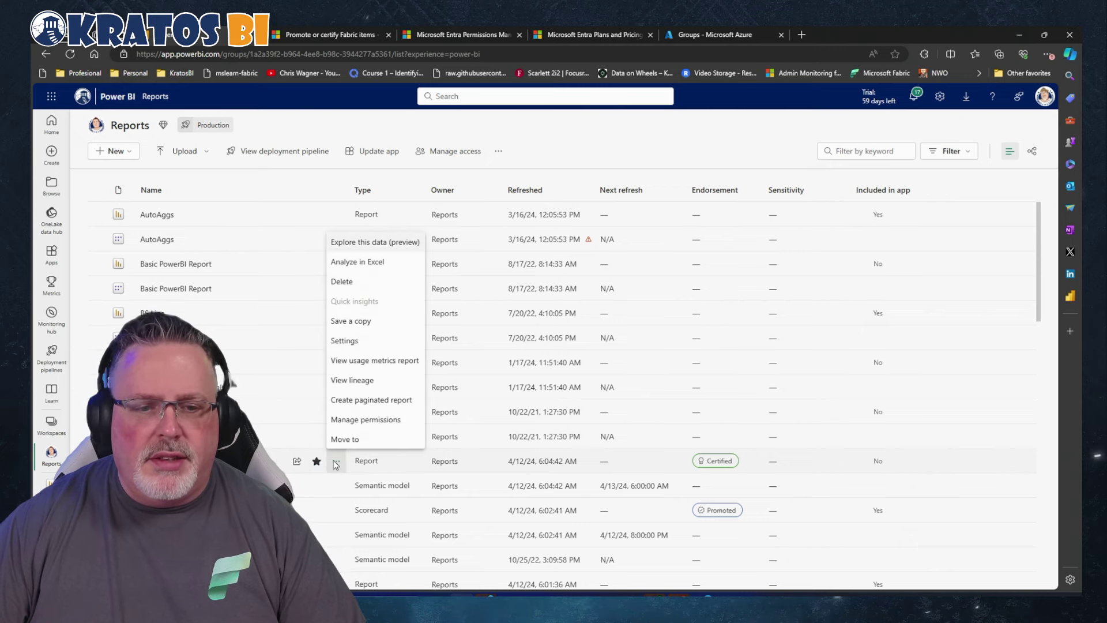
left_click(344, 341)
left_click(762, 346)
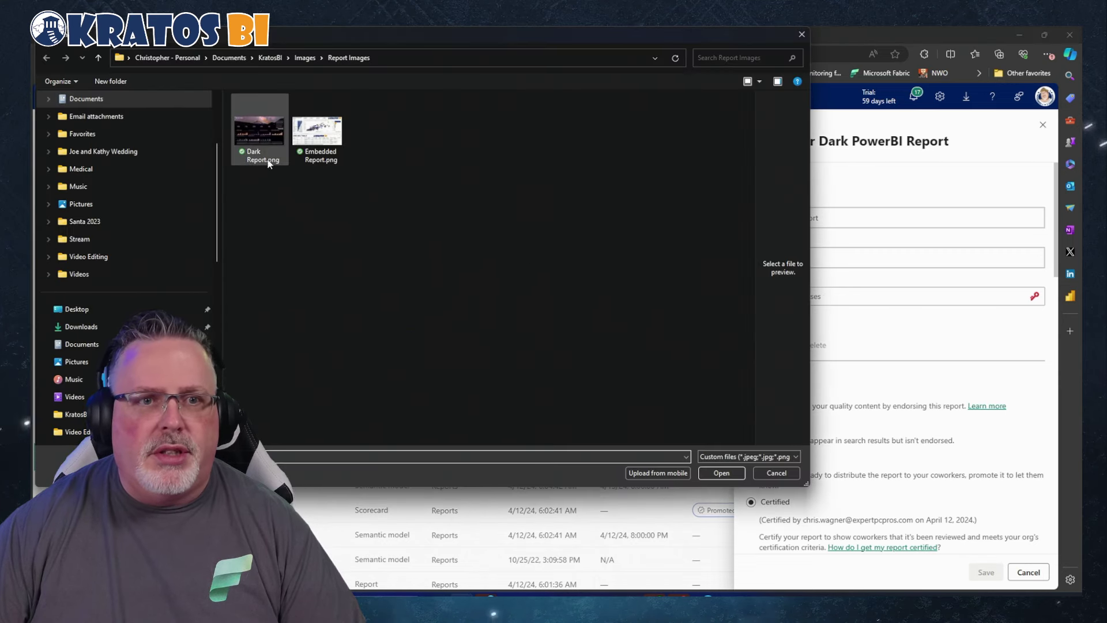
left_click(268, 164)
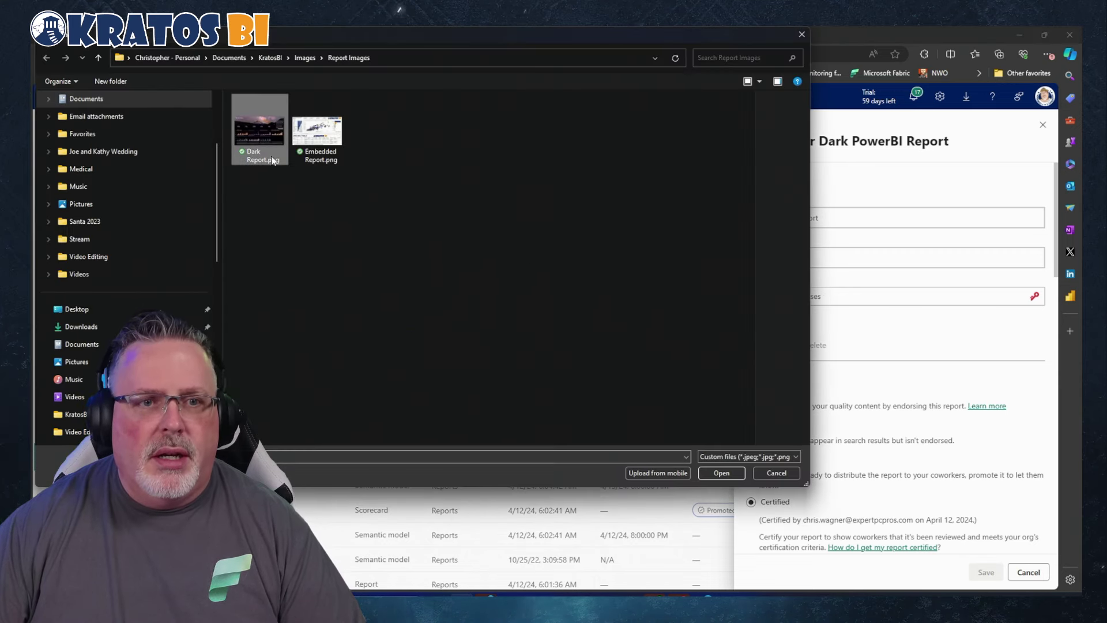
left_click(725, 472)
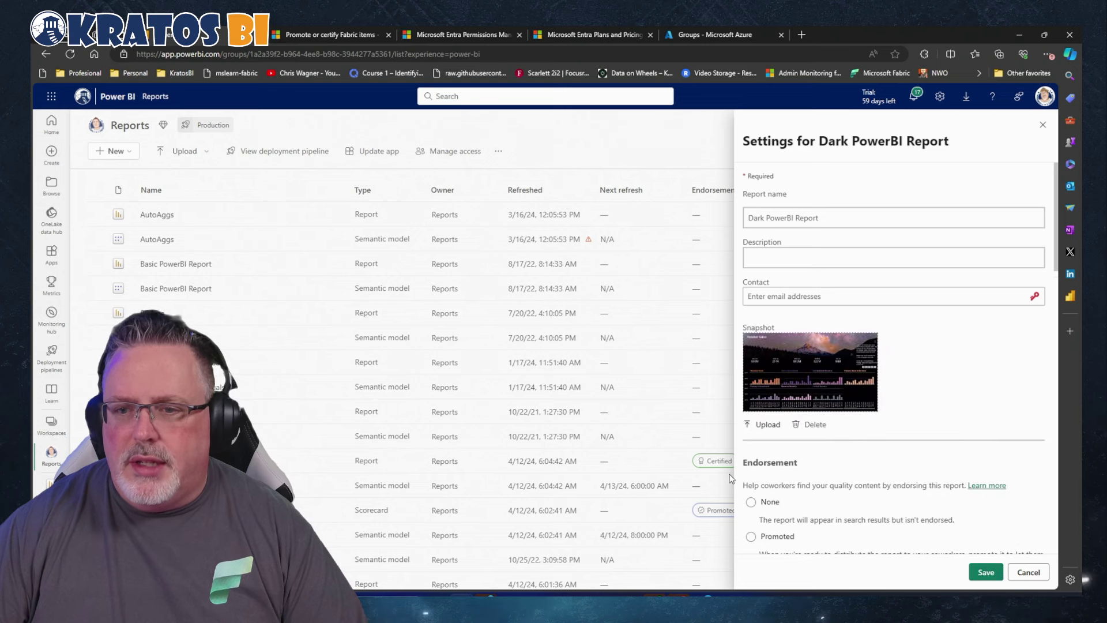
scroll(894, 475, "down", 2)
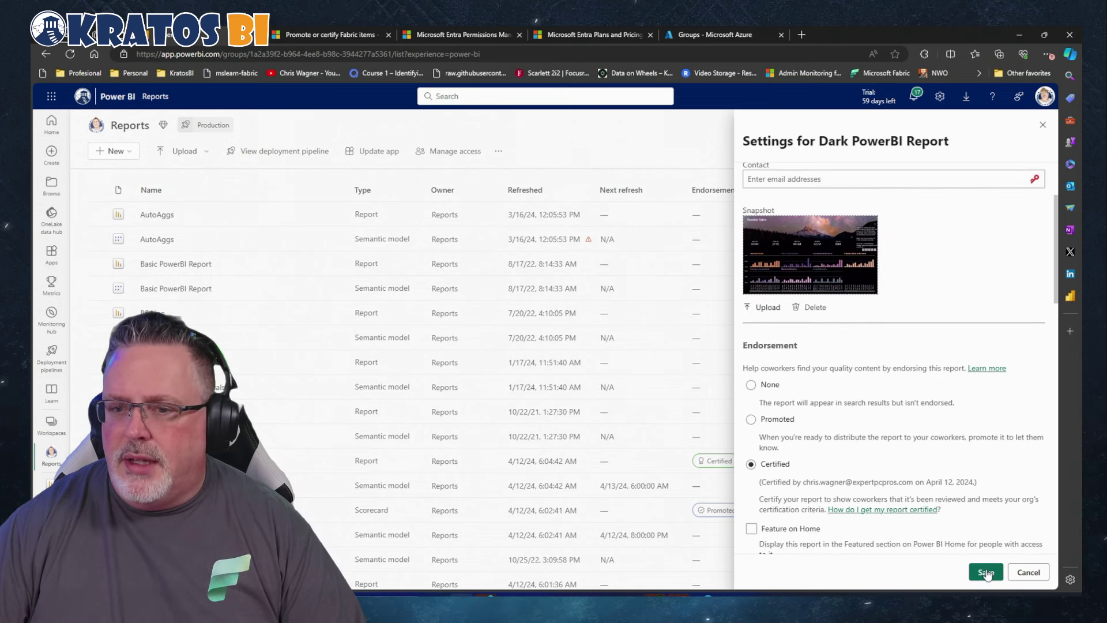
left_click(987, 573)
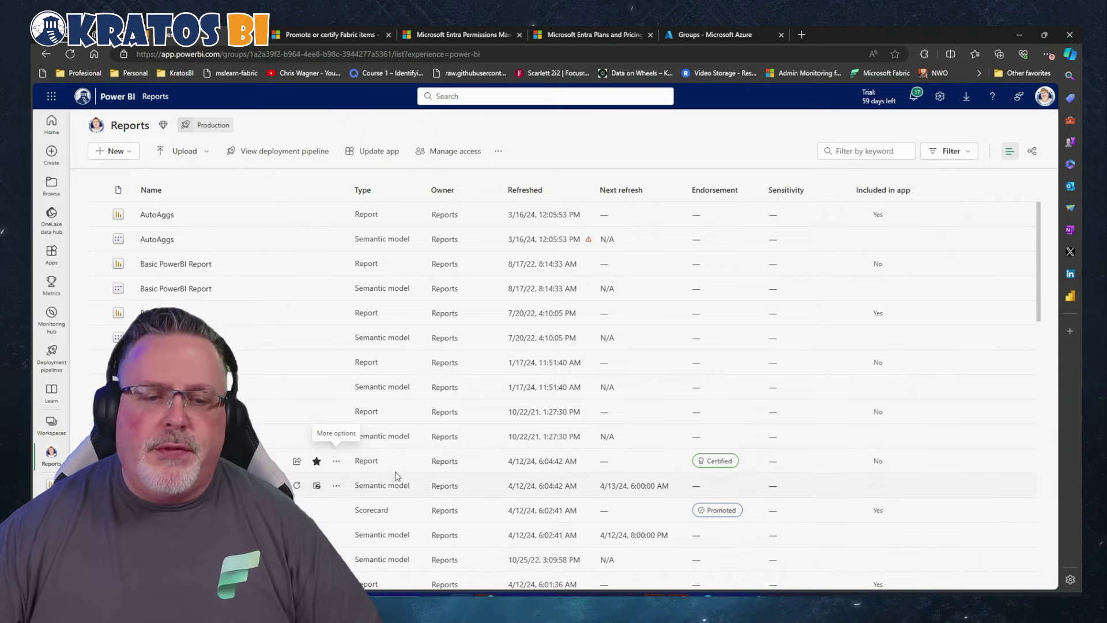
- Enable Feature on Home in the settings of the Dark PowerBI Report and save the change
left_click(336, 462)
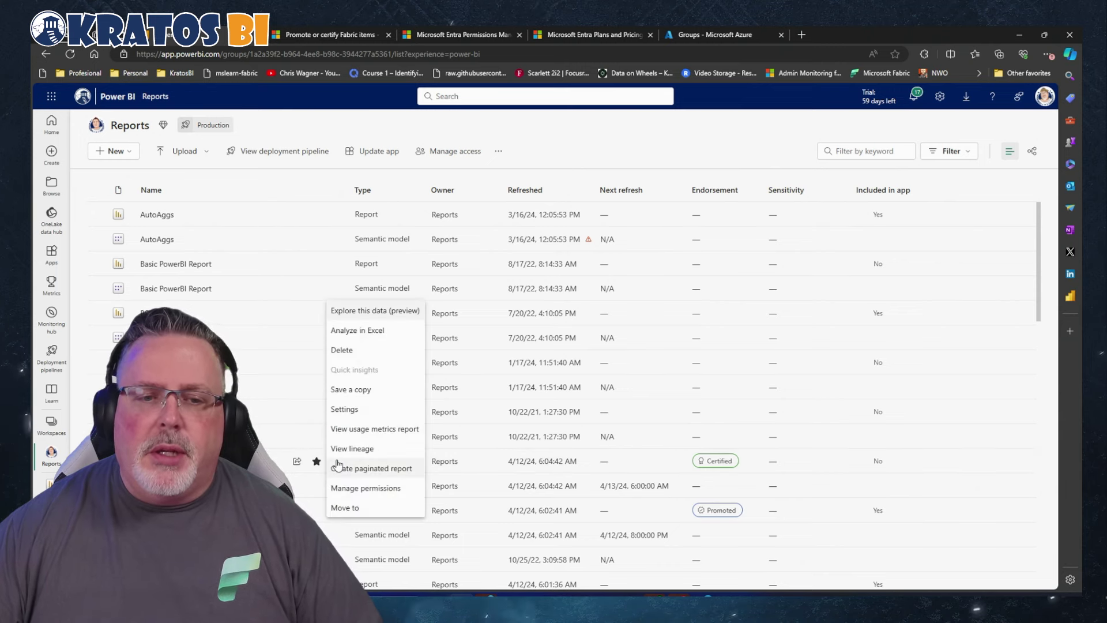
left_click(343, 412)
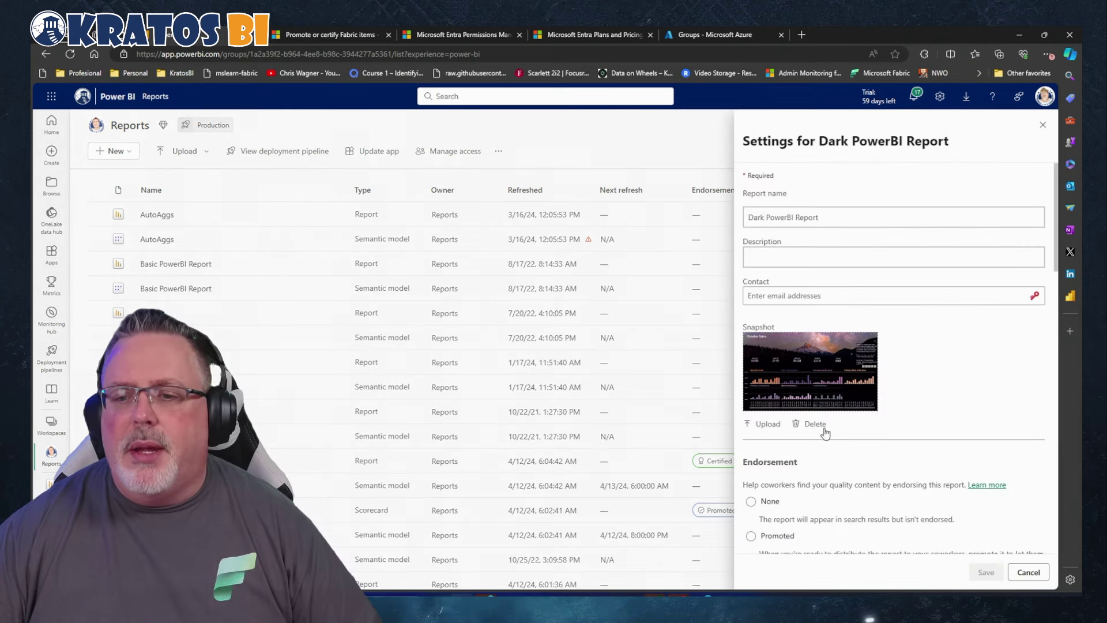
scroll(756, 305, "down", 7)
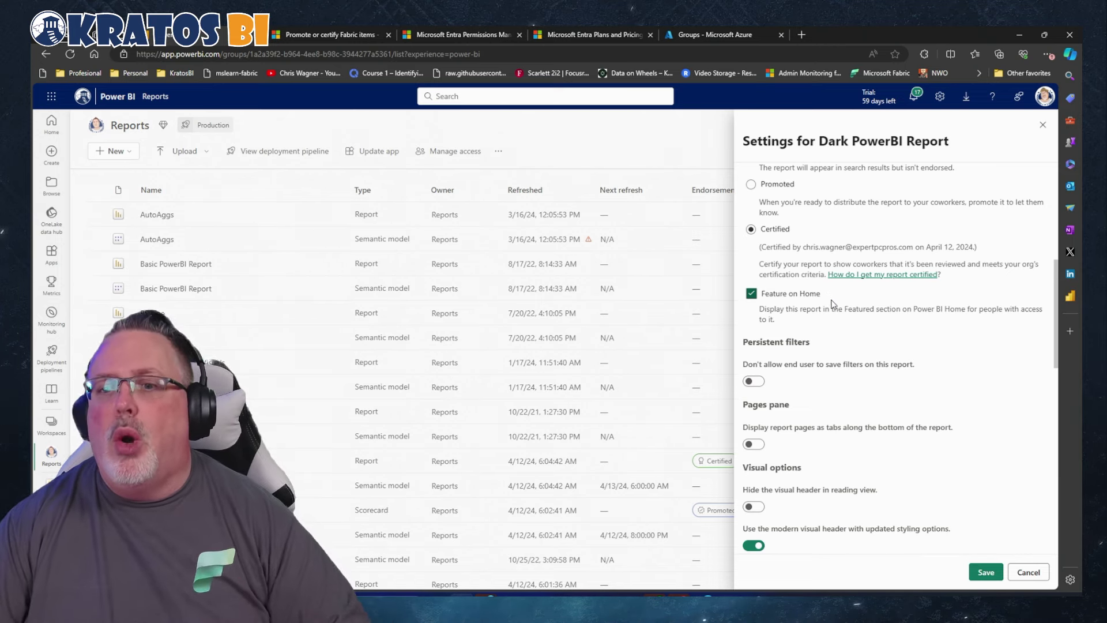
left_click(985, 572)
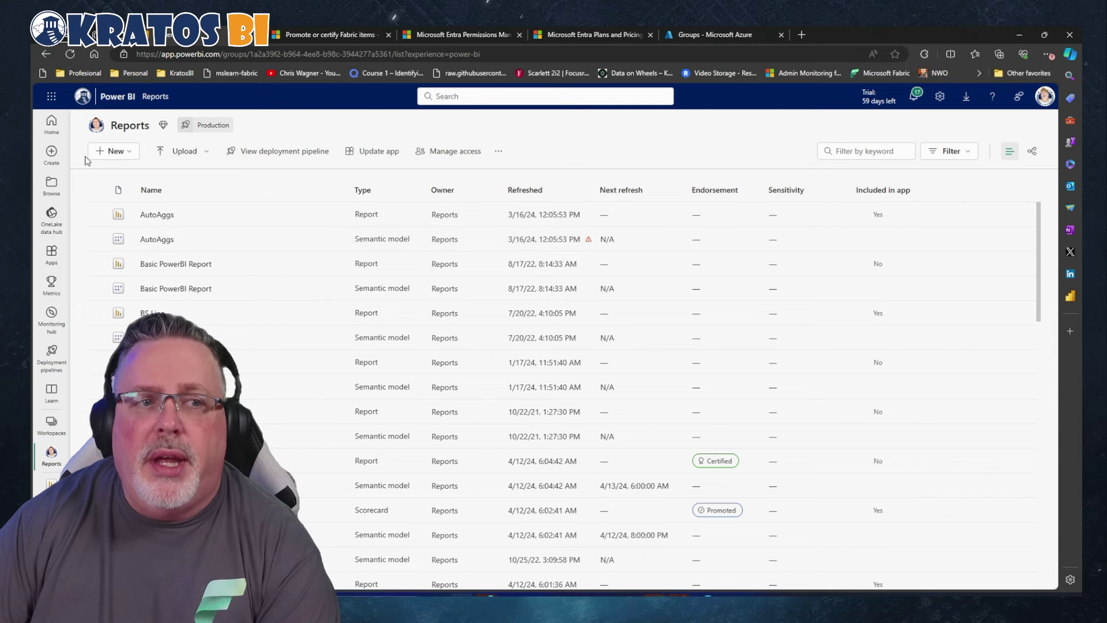
- Examine the Featured section on Power BI Home at 150% zoom, paging forward and back through the featured items' snapshots
left_click(51, 122)
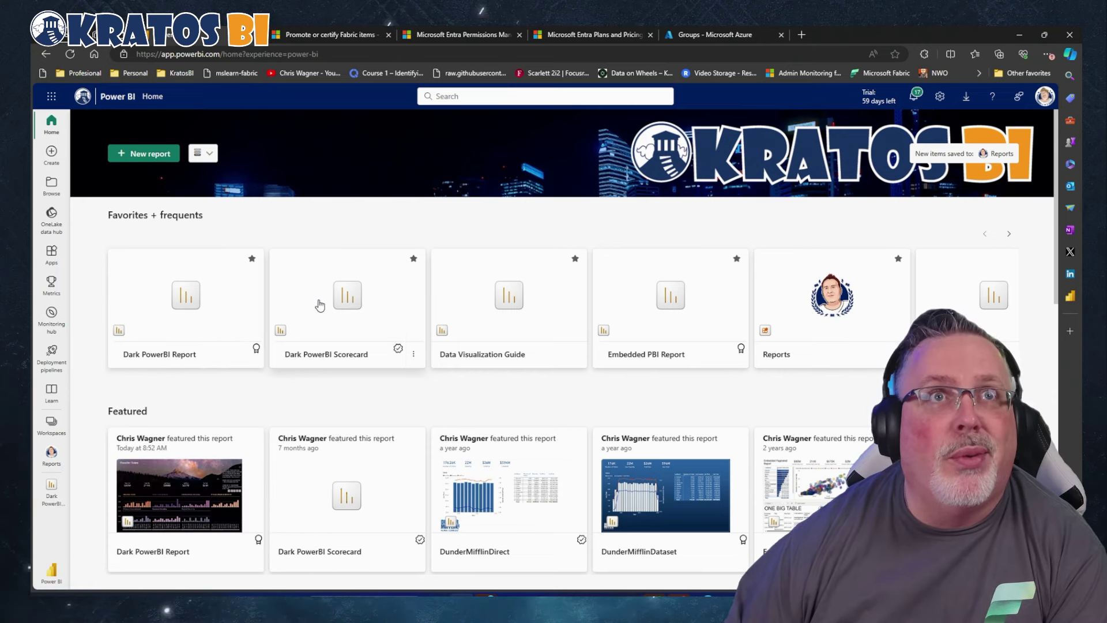
scroll(219, 369, "down", 2)
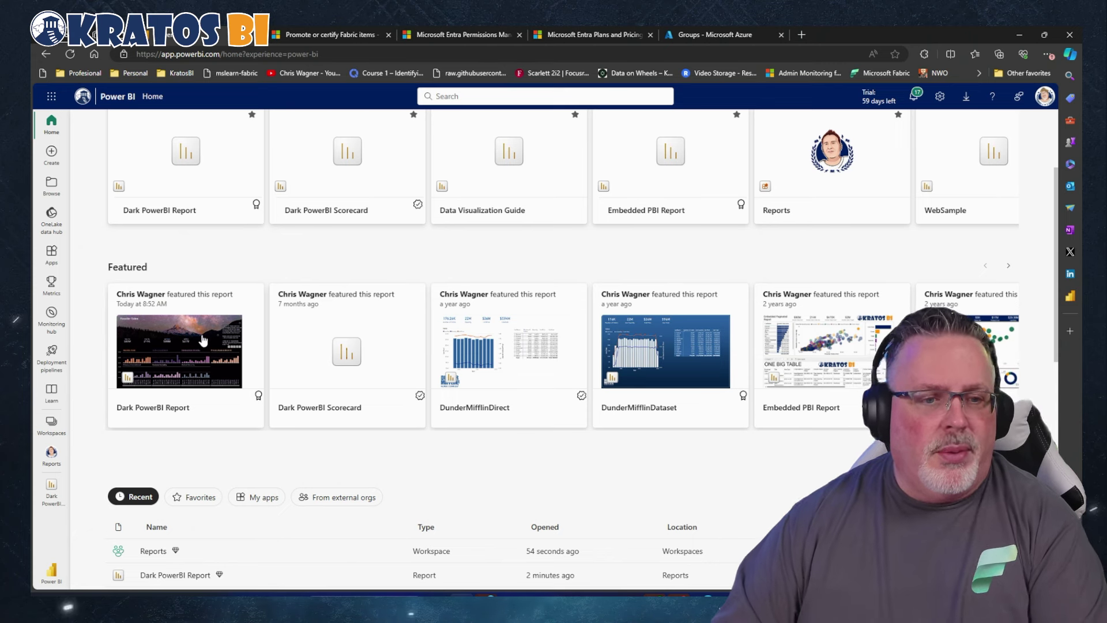
key("ctrl+plus")
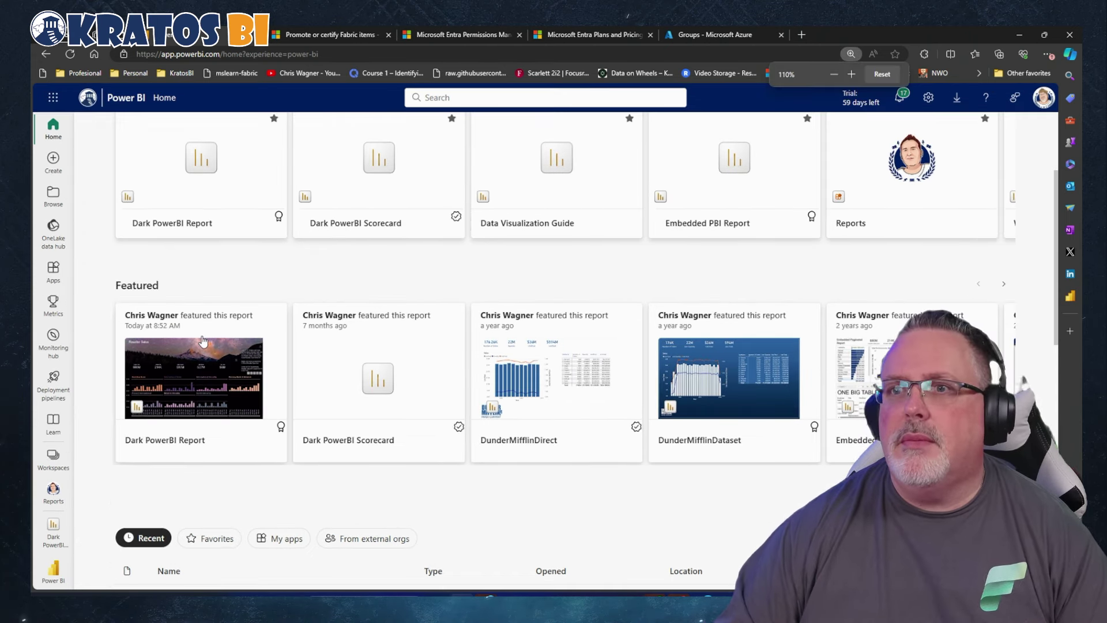
key("ctrl+plus")
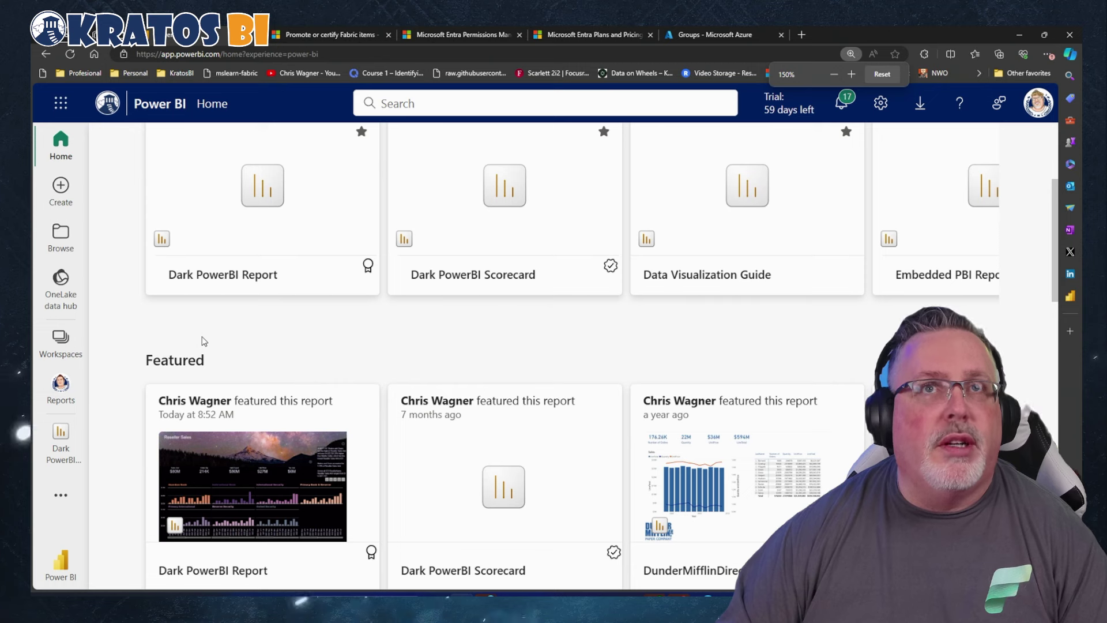
scroll(203, 341, "down", 3)
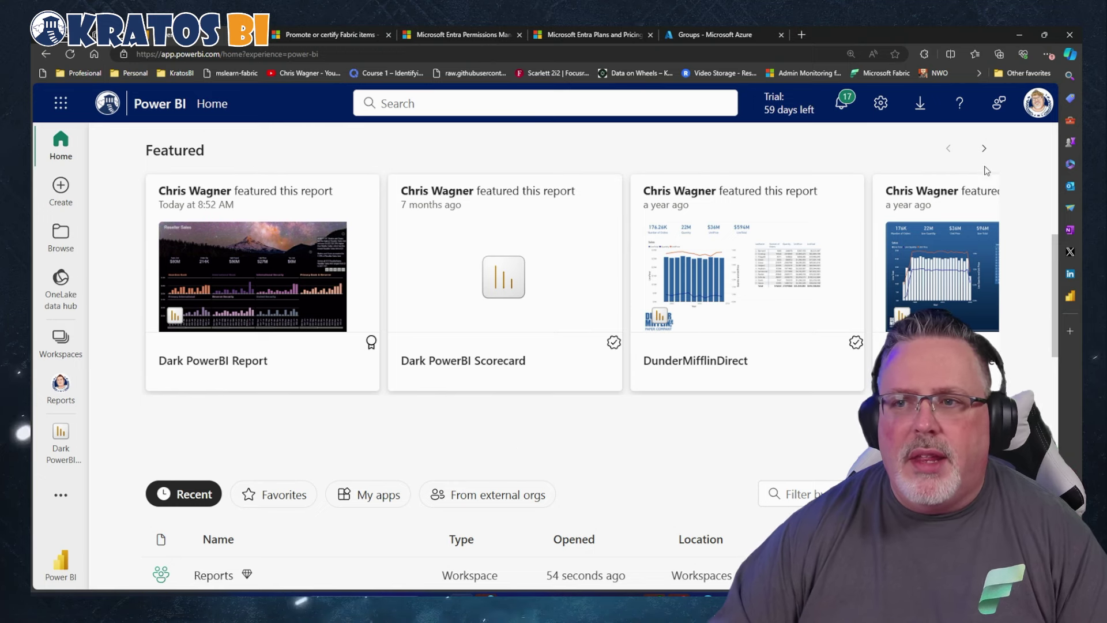
left_click(983, 149)
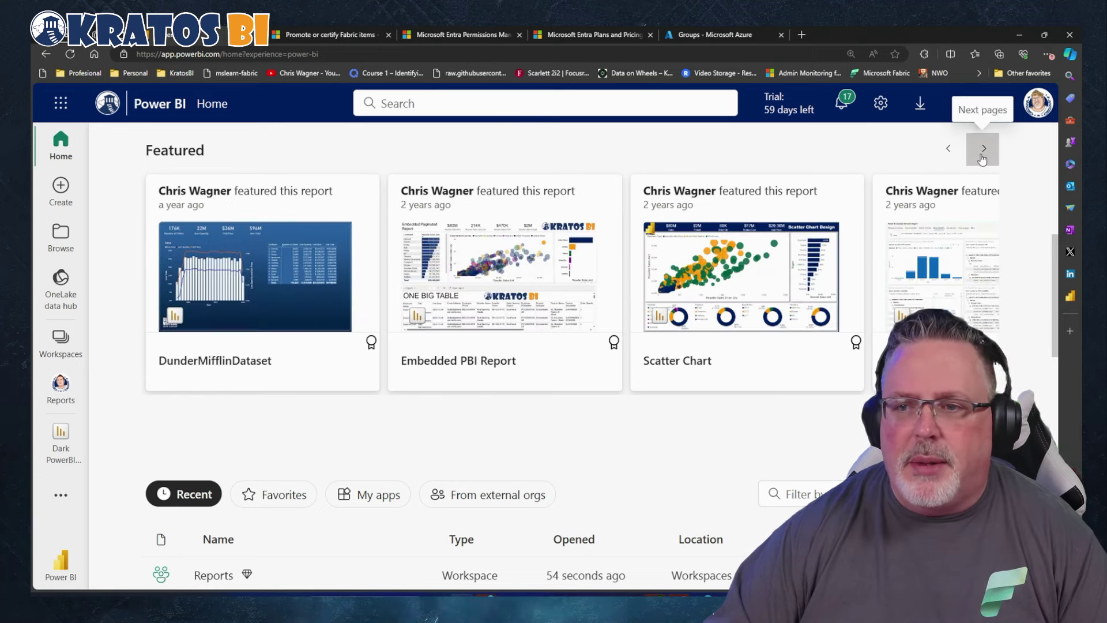
left_click(983, 149)
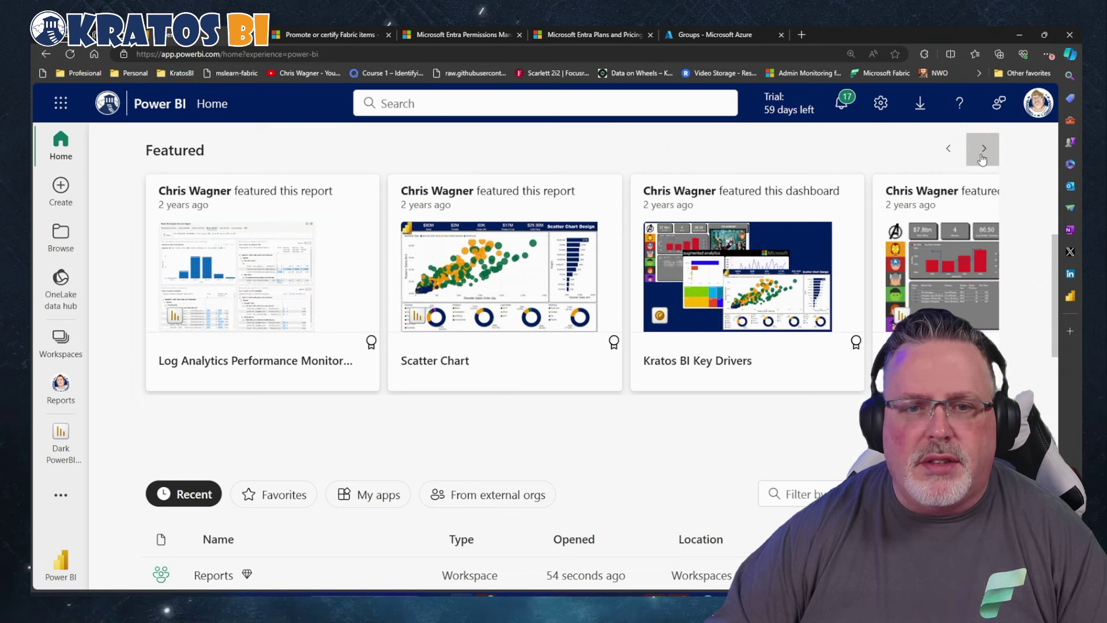
left_click(983, 159)
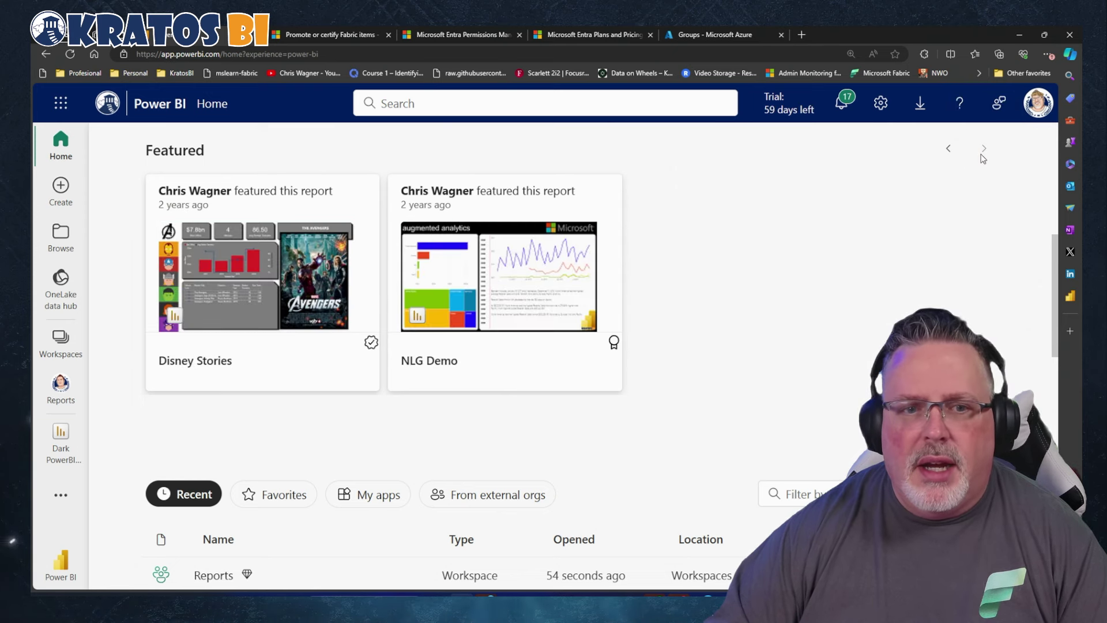
left_click(949, 151)
left_click(950, 151)
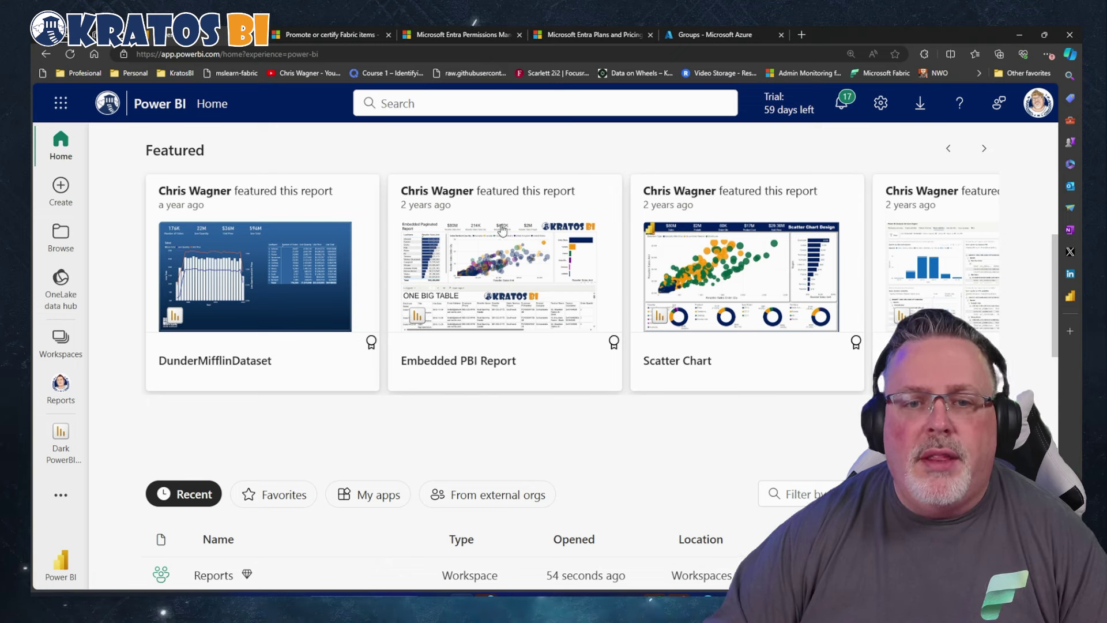
- Open the featured Embedded PBI Report, collapse its Filters pane and capture a screenshot of the whole report page
left_click(445, 318)
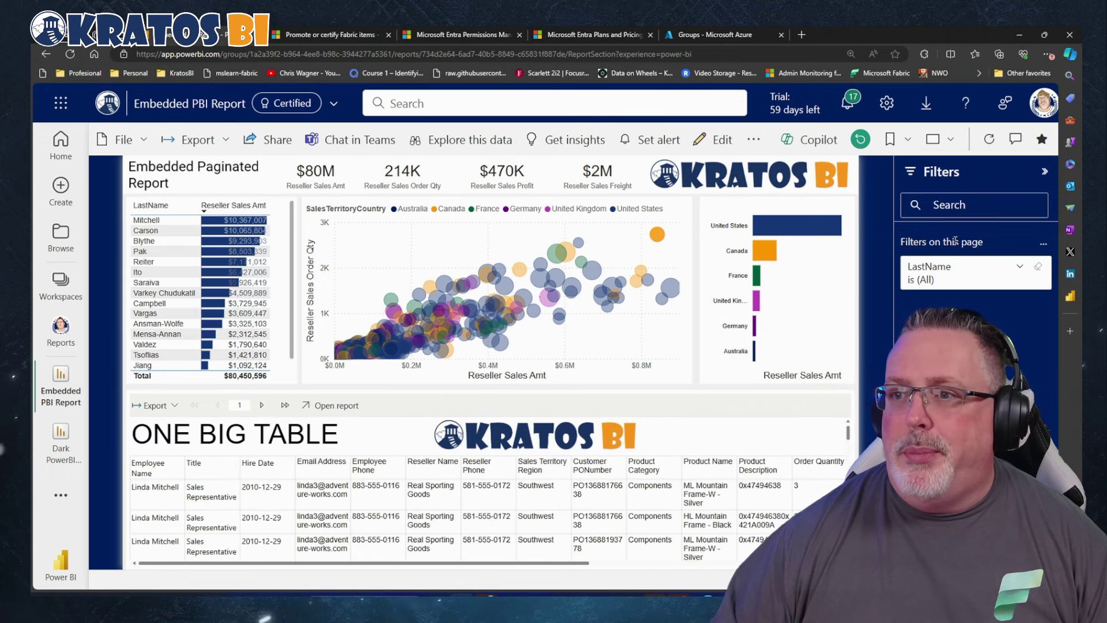
left_click(1043, 174)
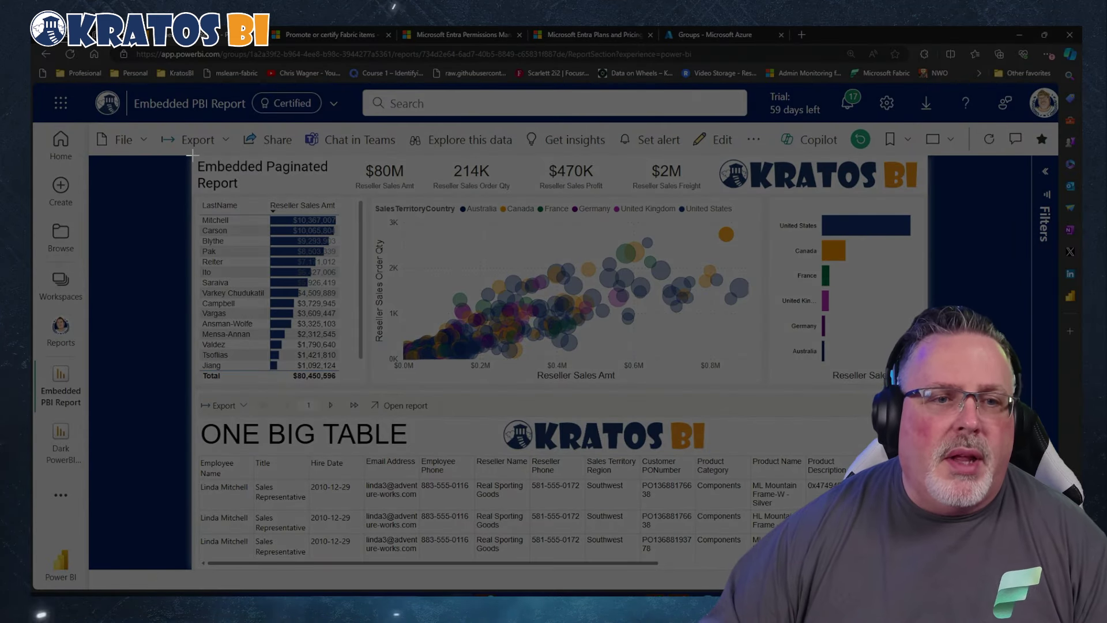
left_click_drag(192, 154, 926, 569)
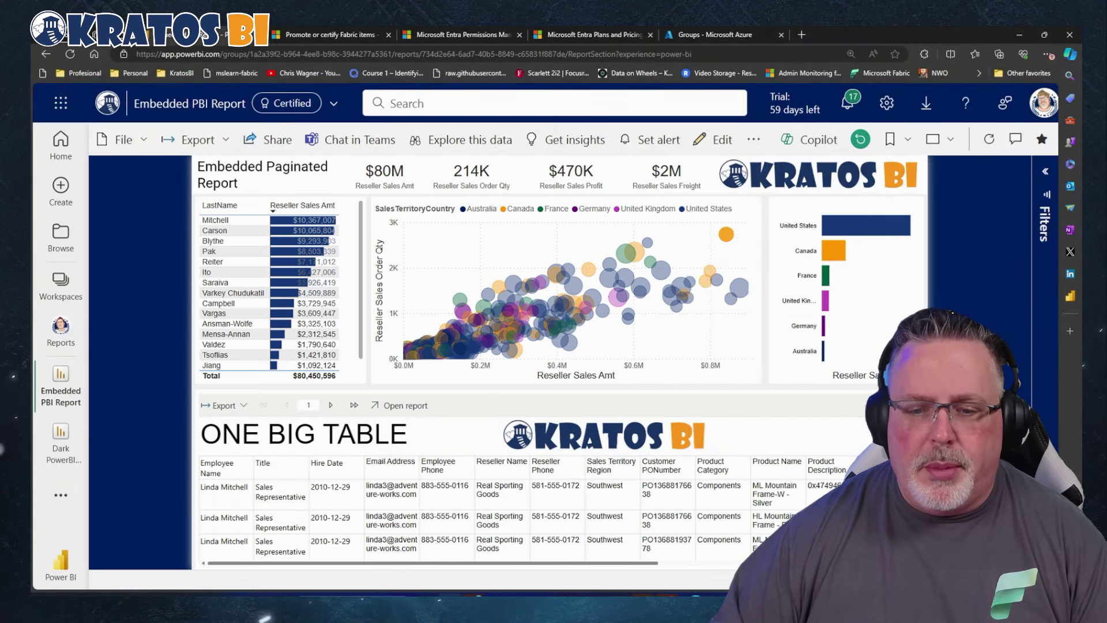
- Switch to the YouTube Video Thumbnails presentation in PowerPoint and paste the report screenshot onto blank slide 3
mouse_move(331, 611)
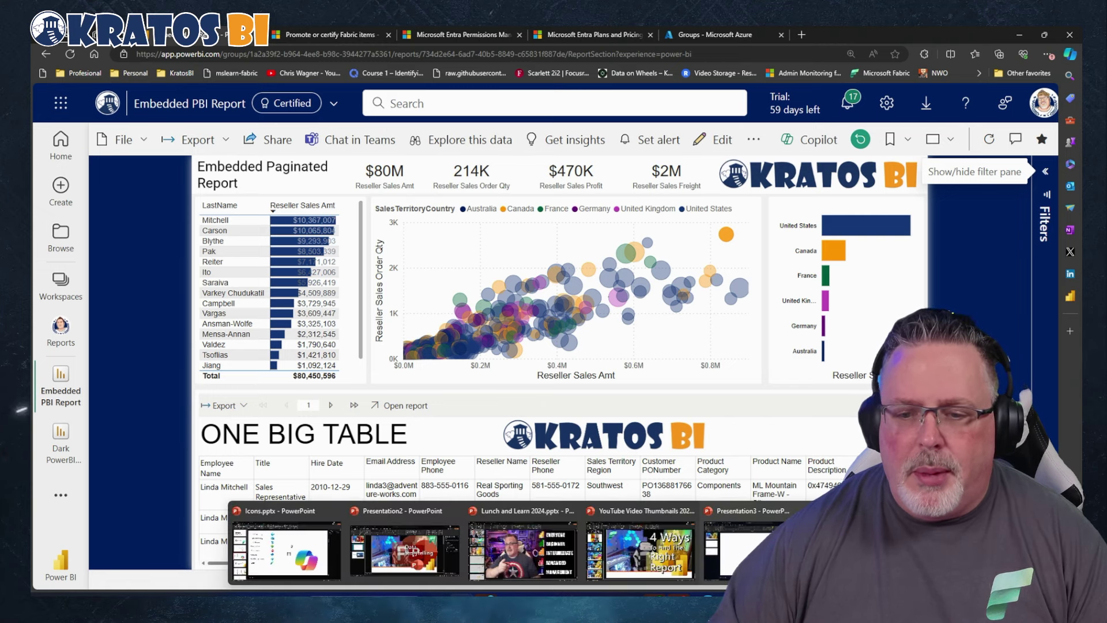
left_click(282, 562)
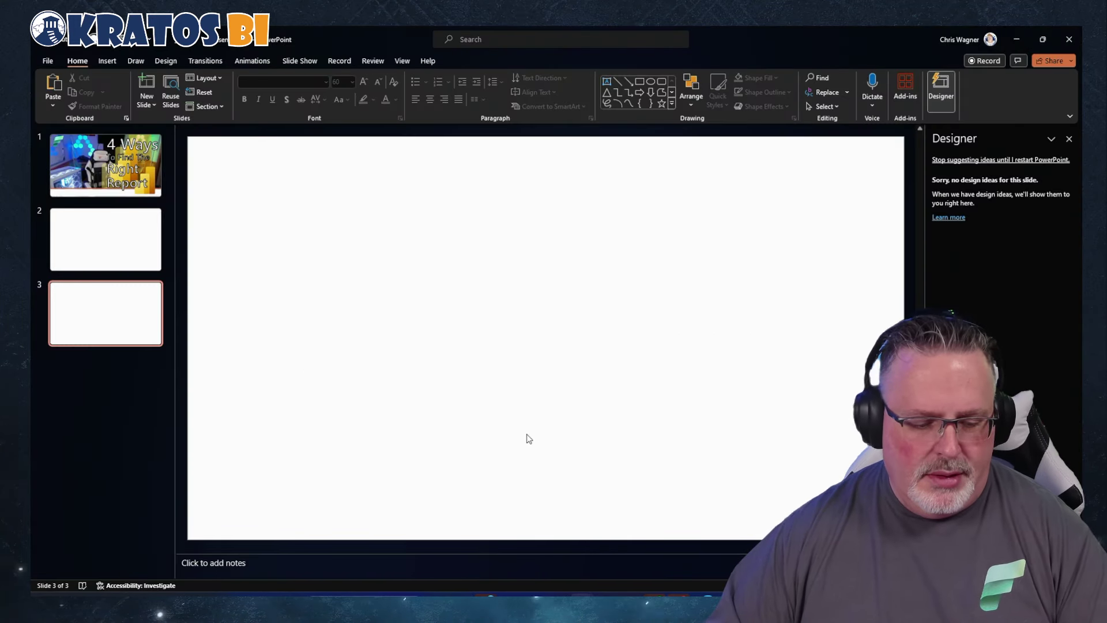
key("ctrl+v")
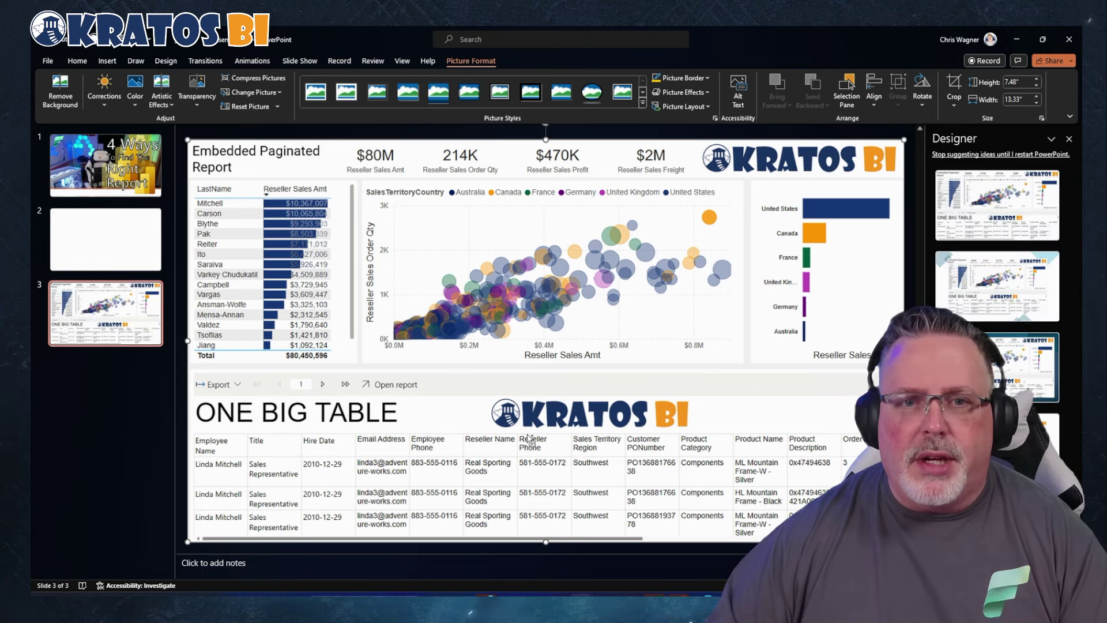
- Paste a second copy of the screenshot exactly over the first and apply a glass-like distorting artistic effect to it
key("ctrl+v")
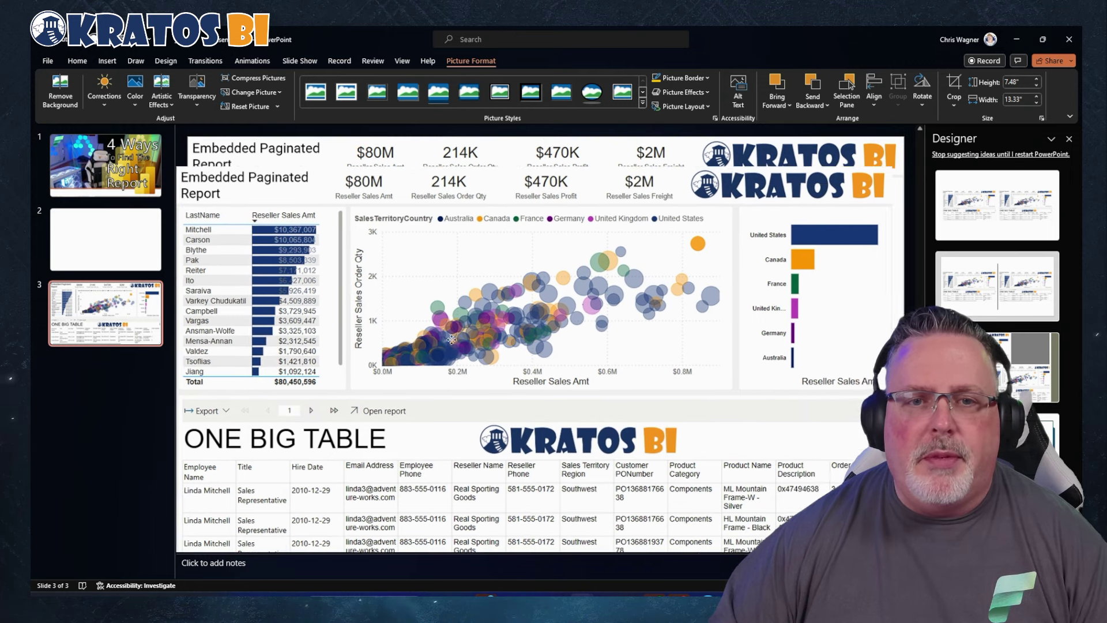
left_click_drag(451, 339, 462, 305)
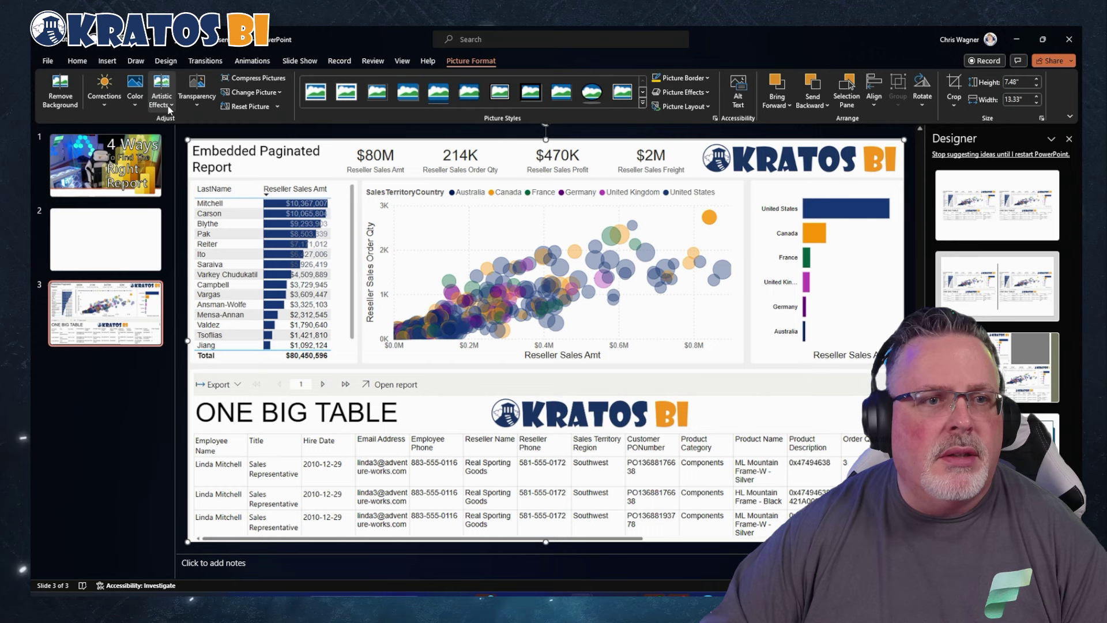
left_click(162, 95)
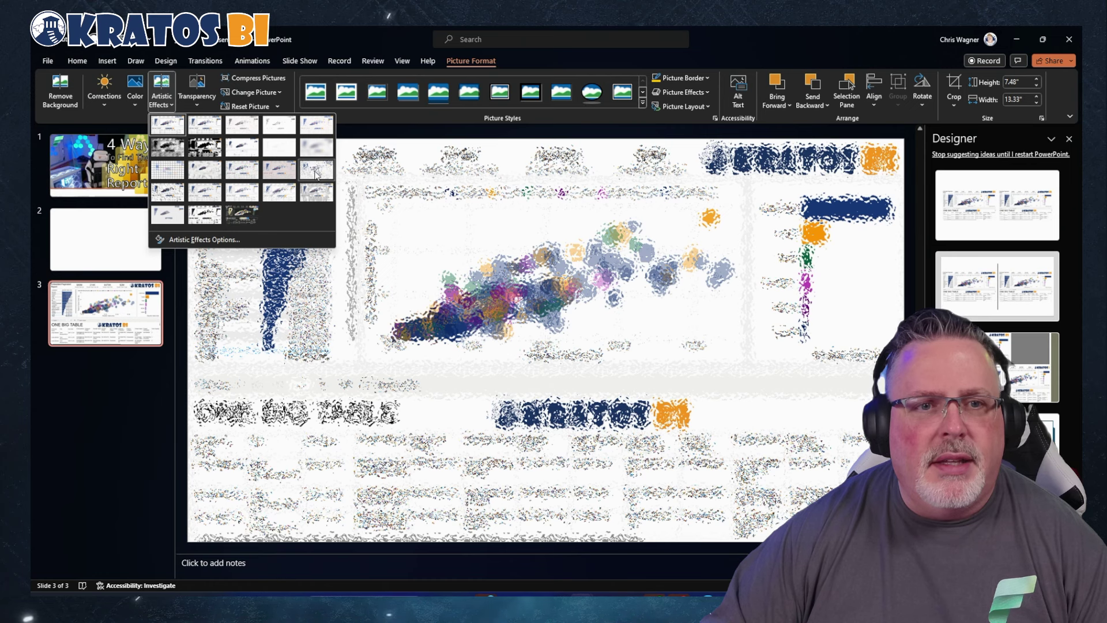
left_click(316, 174)
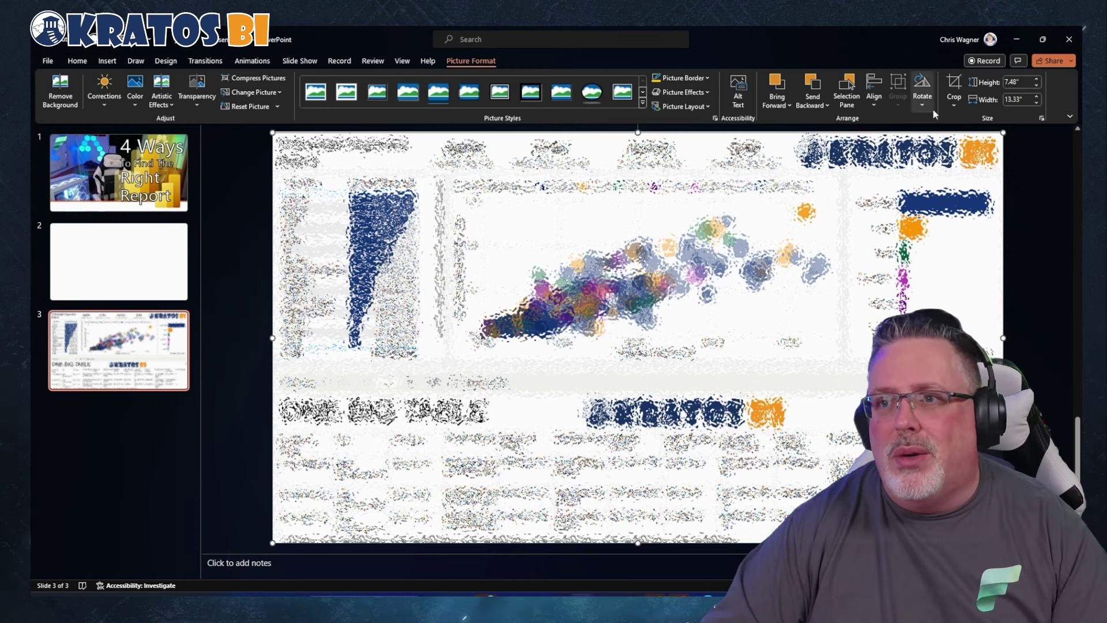
- Crop the distorted copy to a strip covering only the four KPI values, about 0.38" high and 6.39" wide
left_click(954, 86)
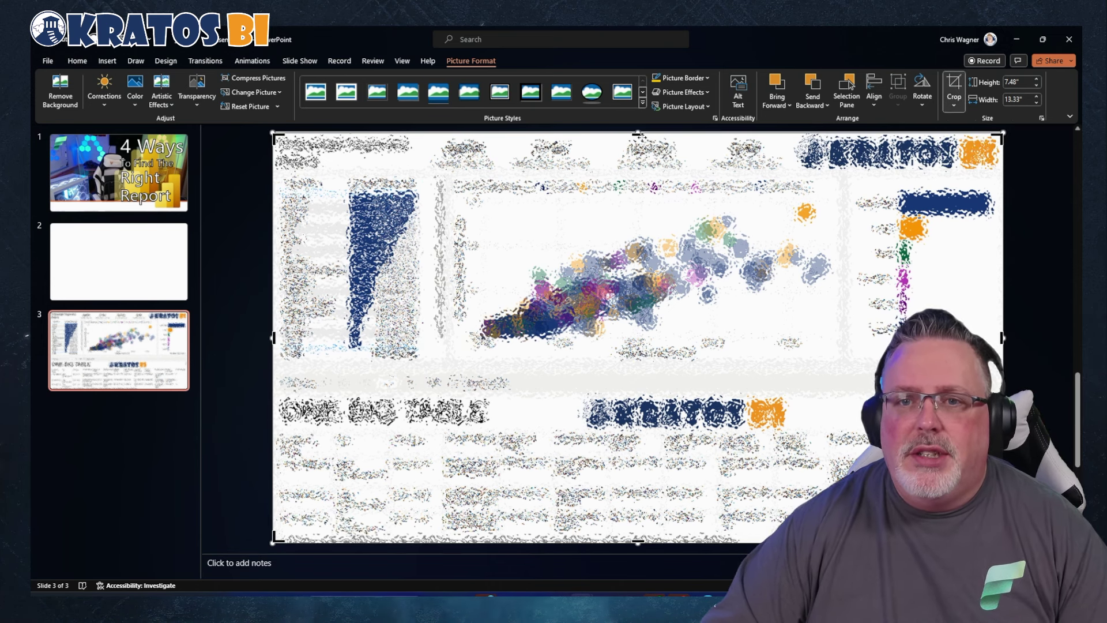
mouse_move(638, 135)
left_mouse_down()
mouse_move(644, 149)
mouse_move(644, 138)
left_mouse_up()
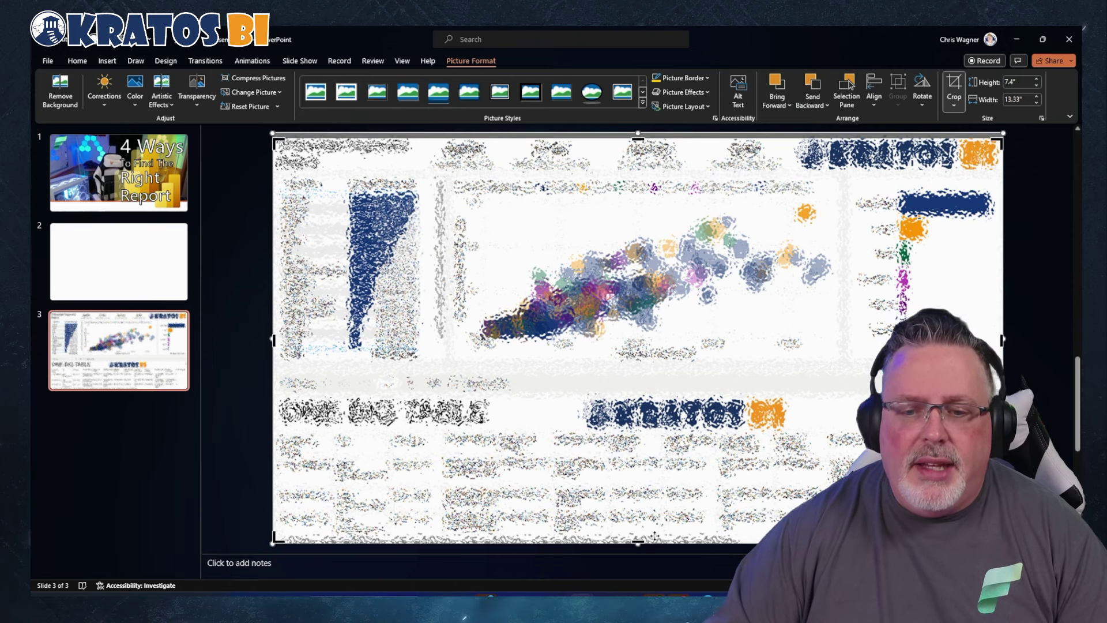
left_click_drag(637, 541, 632, 157)
left_click_drag(1000, 157, 783, 157)
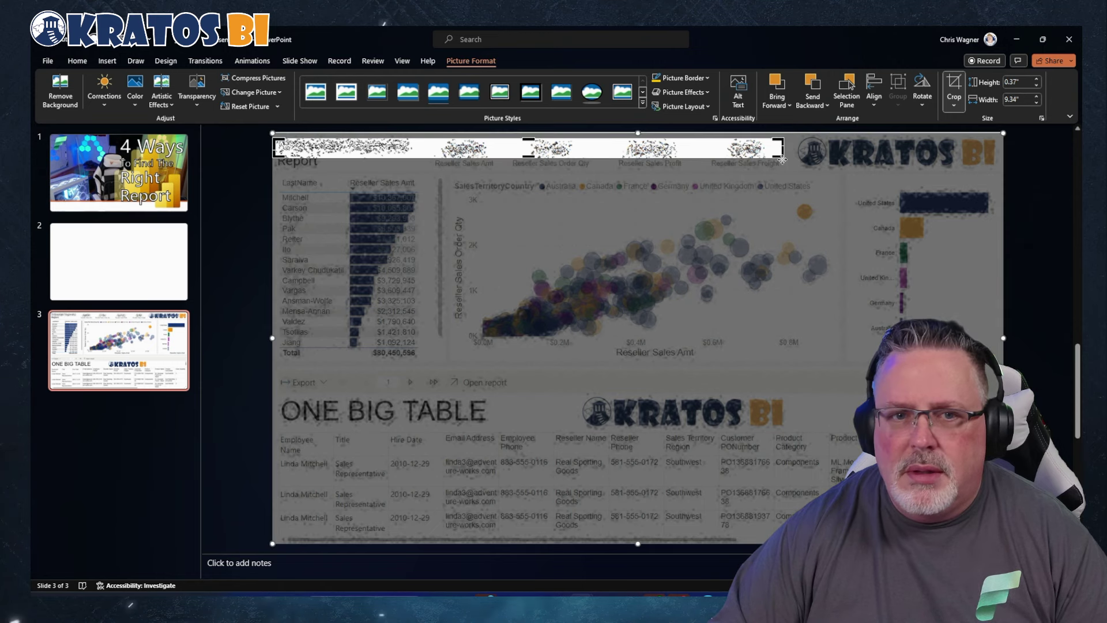
left_click_drag(275, 148, 433, 138)
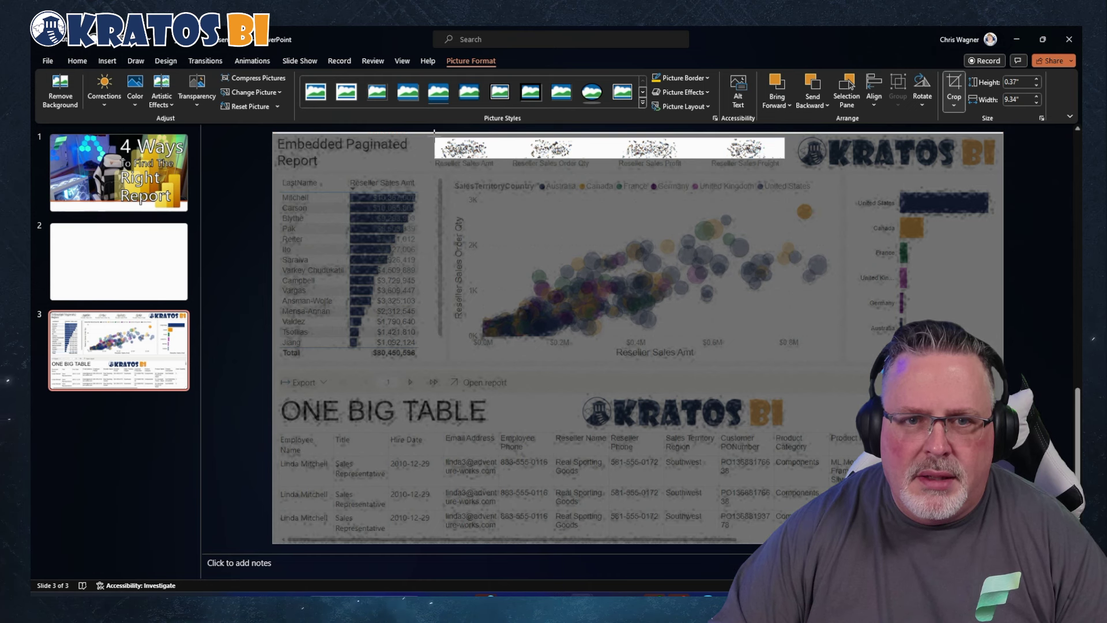
left_click(387, 131)
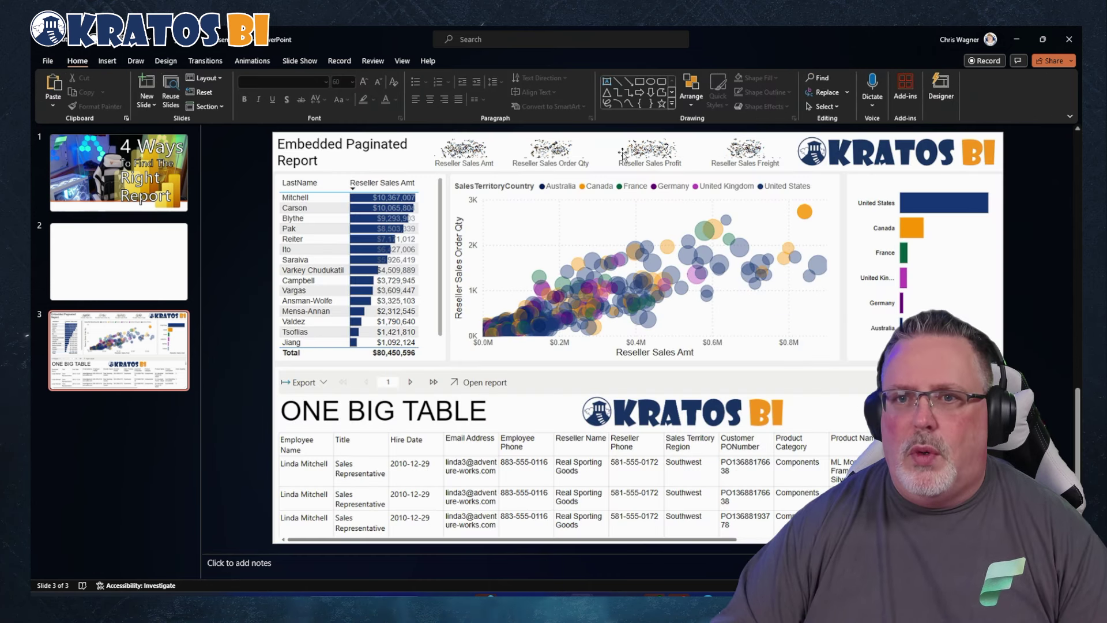
- Duplicate the distorted strip, align it with the report and recrop it over the One Big Table rows, about 1.87" by 12.95"
left_click(774, 150)
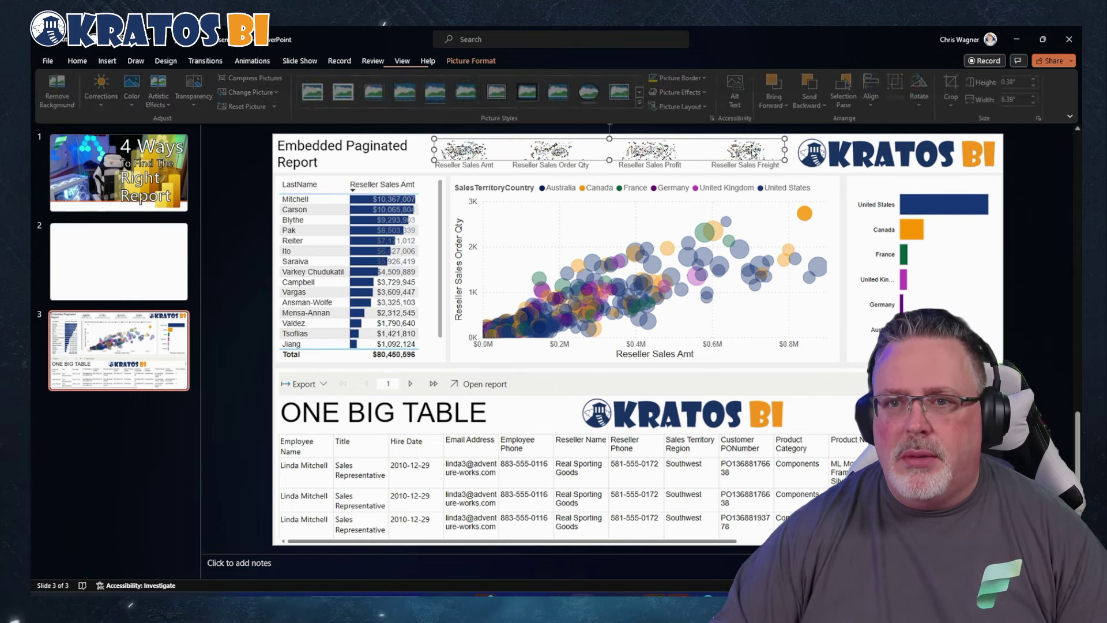
key("ctrl+v")
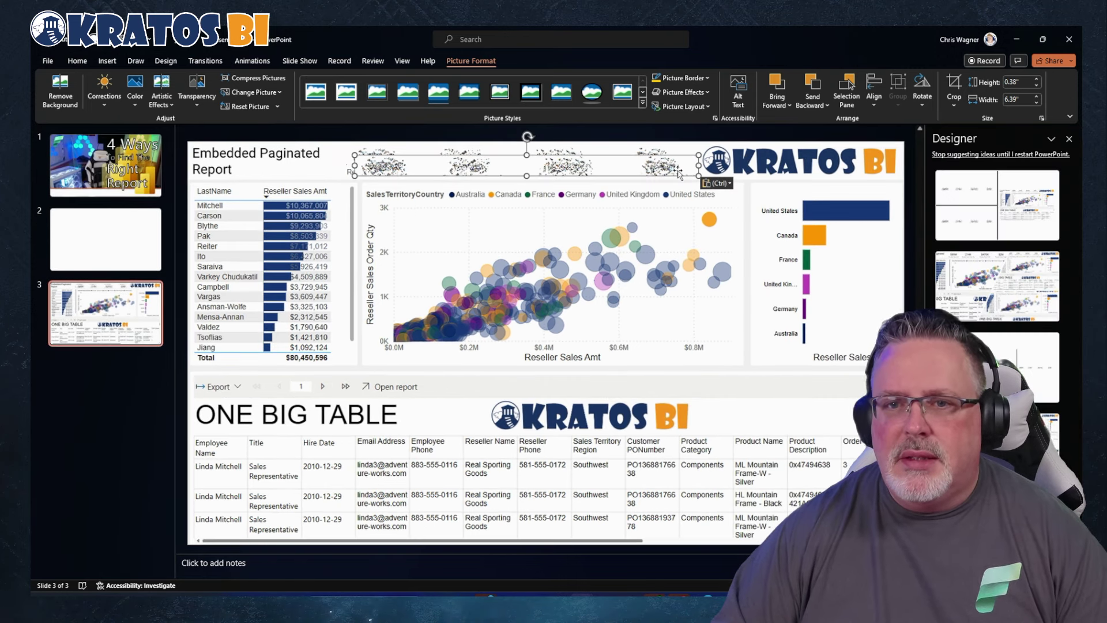
left_click_drag(643, 168, 635, 161)
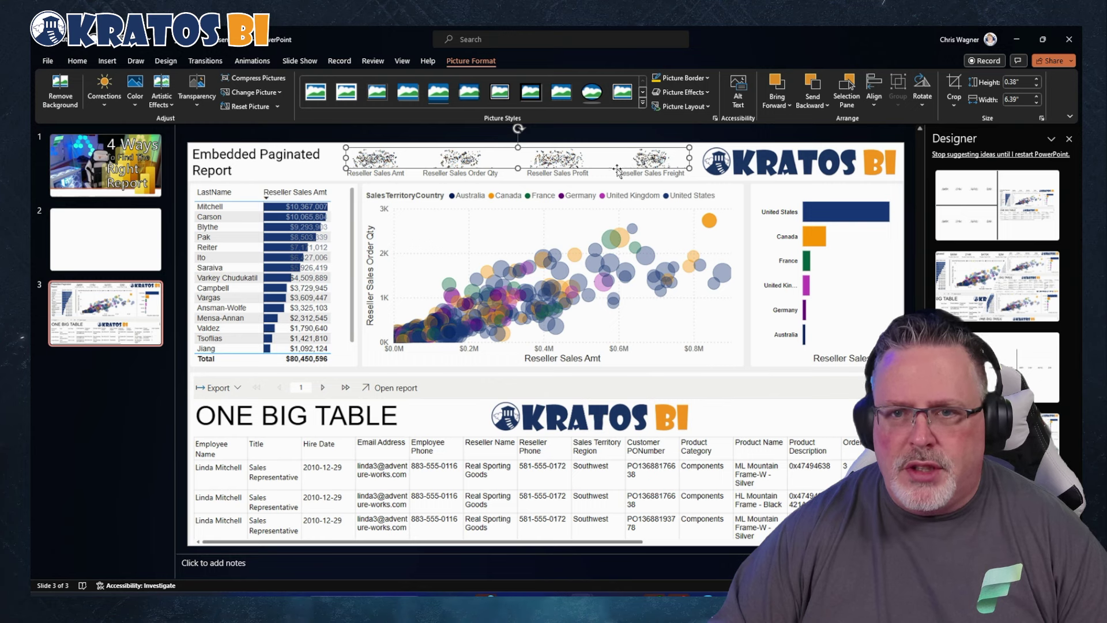
left_click(954, 86)
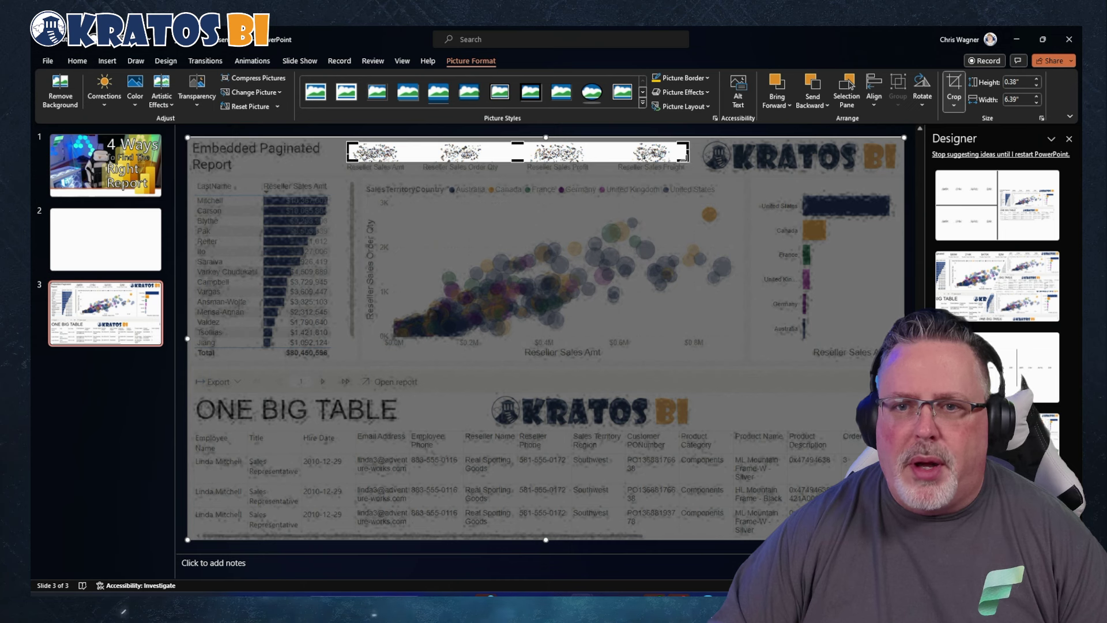
left_click_drag(685, 158, 891, 526)
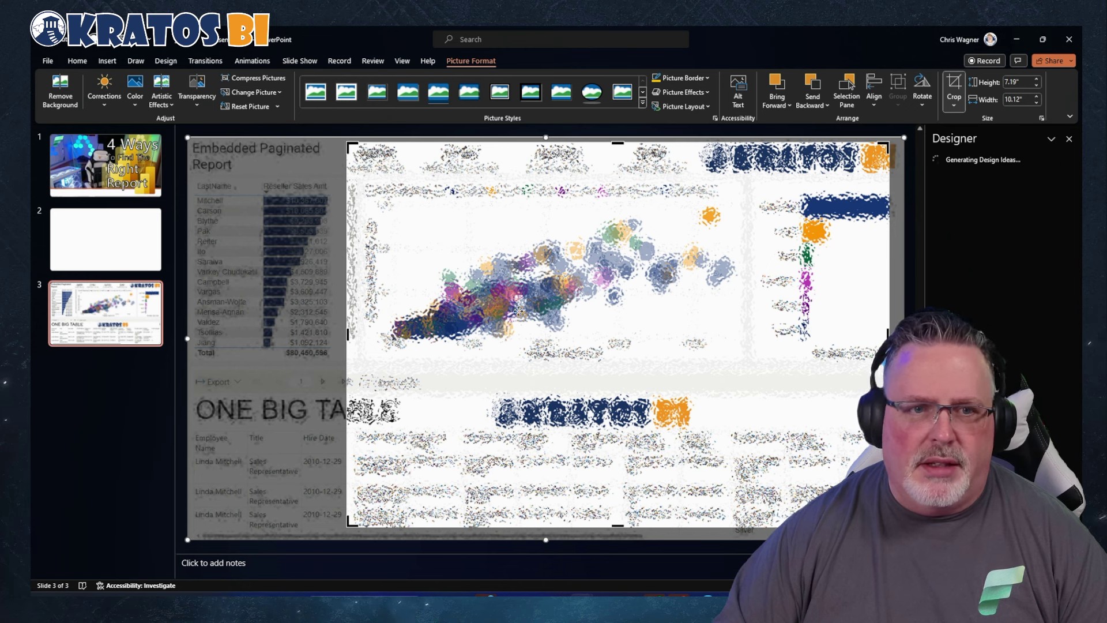
left_click_drag(349, 144, 199, 430)
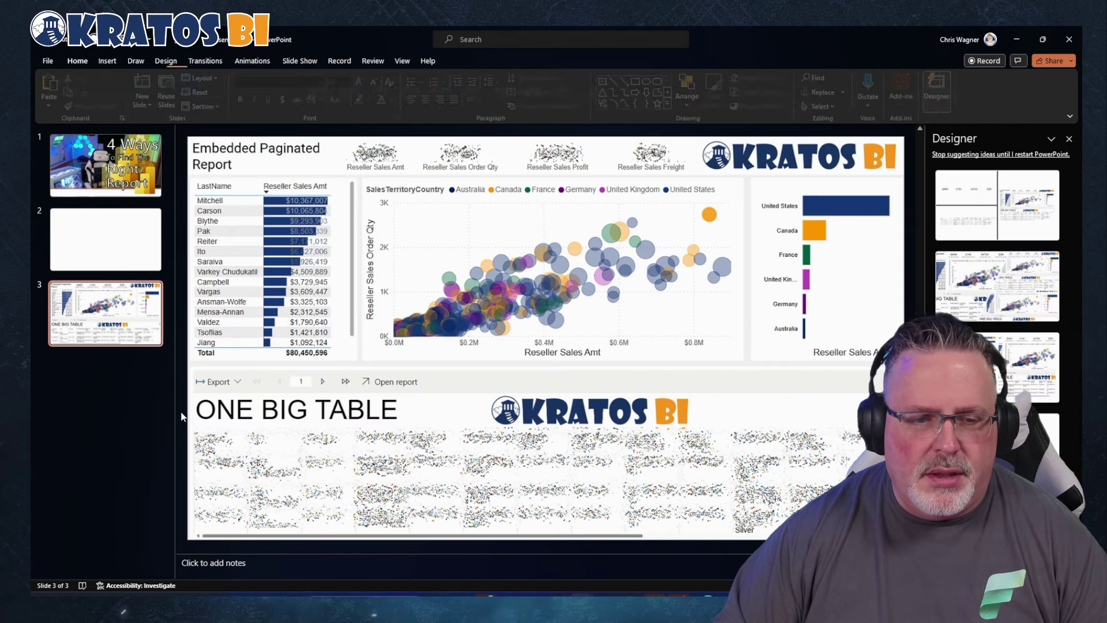
left_click(258, 395)
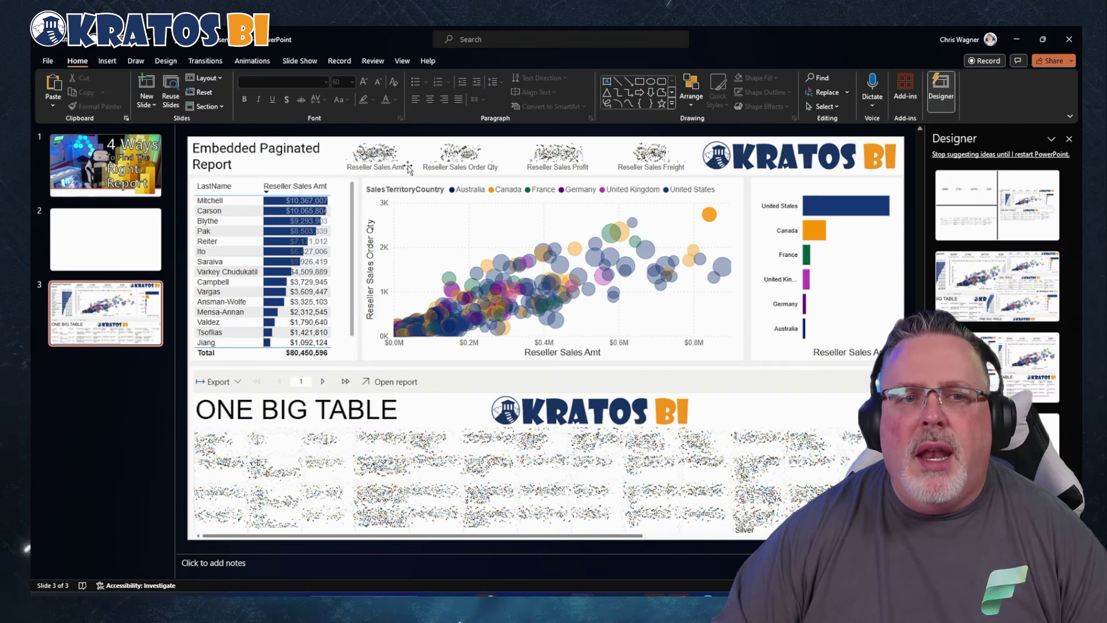
- Duplicate the distorted table overlay, align it and recrop it over the LastName sales table's rows, about 2.97" by 2.59"
left_click(474, 444)
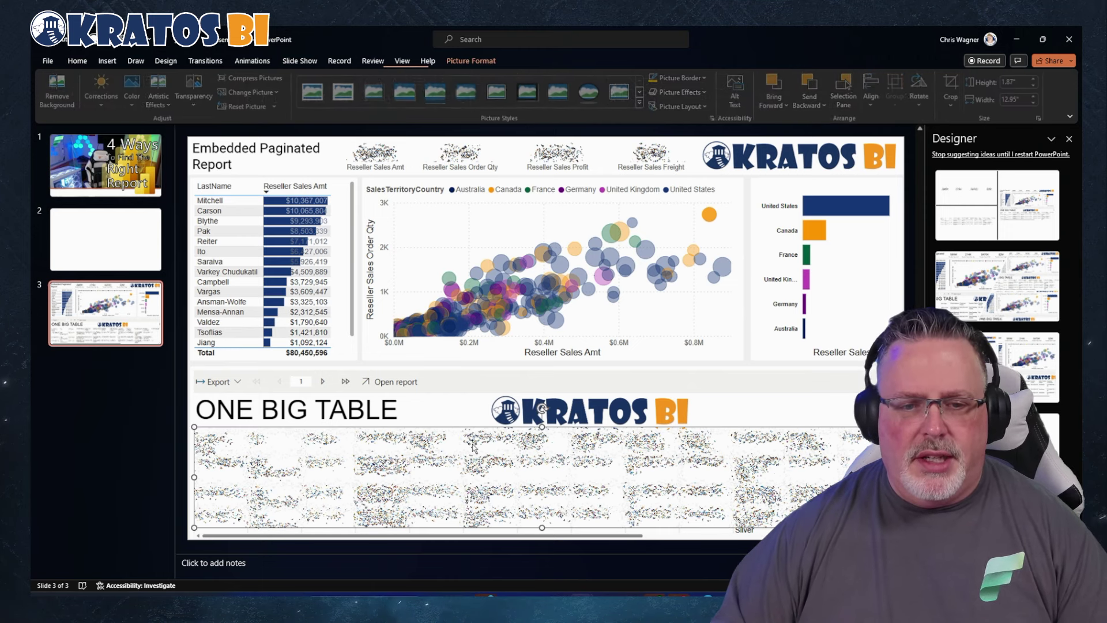
left_click_drag(474, 448, 482, 460)
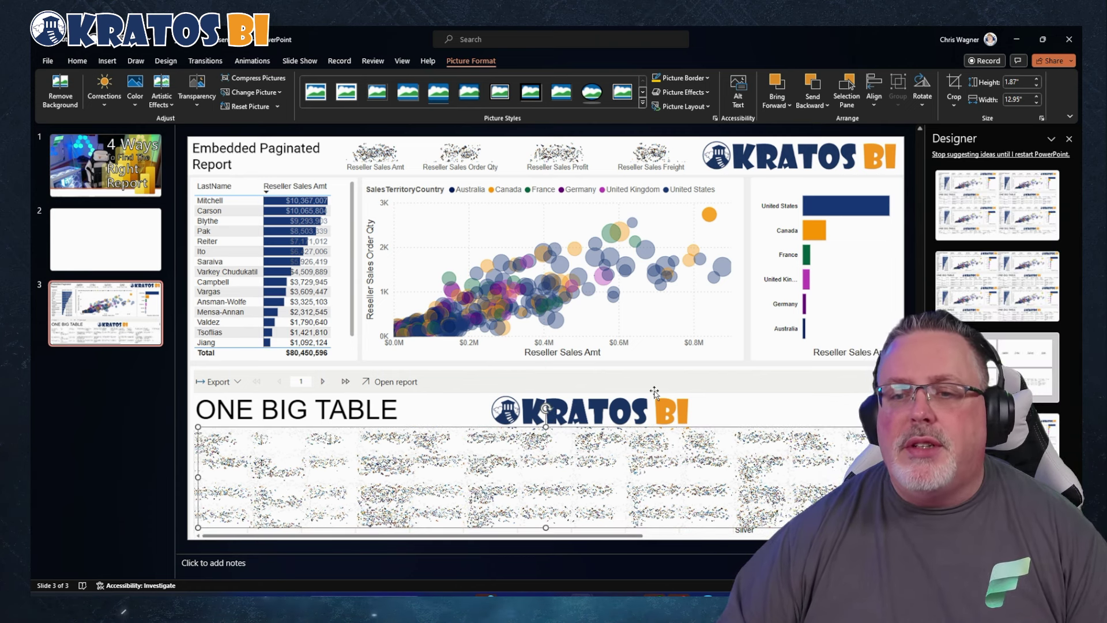
left_click(954, 92)
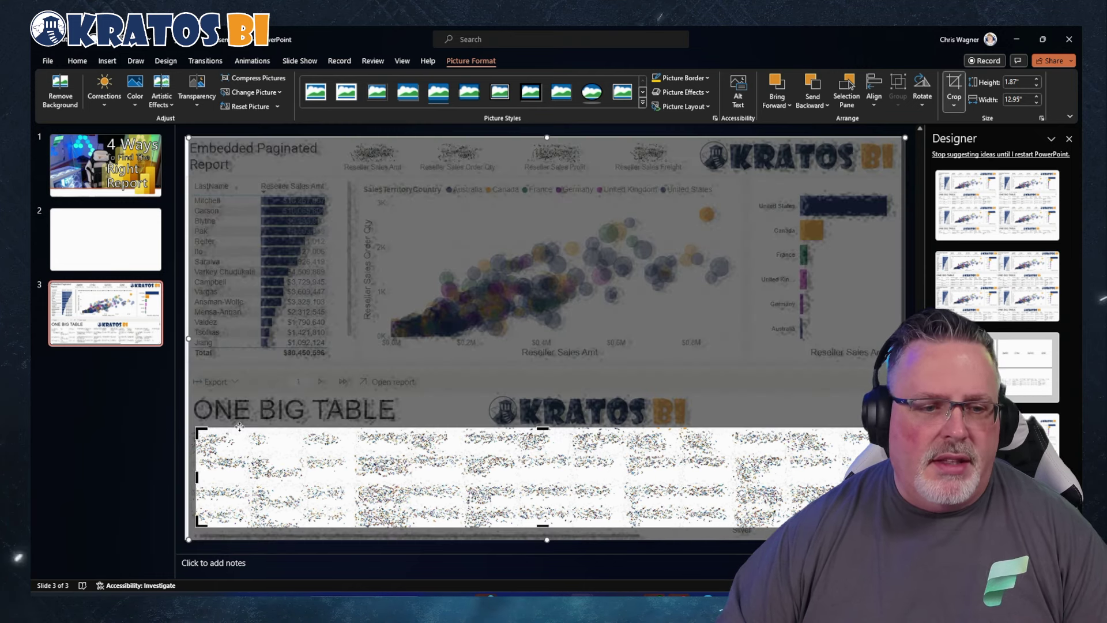
left_click_drag(543, 428, 541, 199)
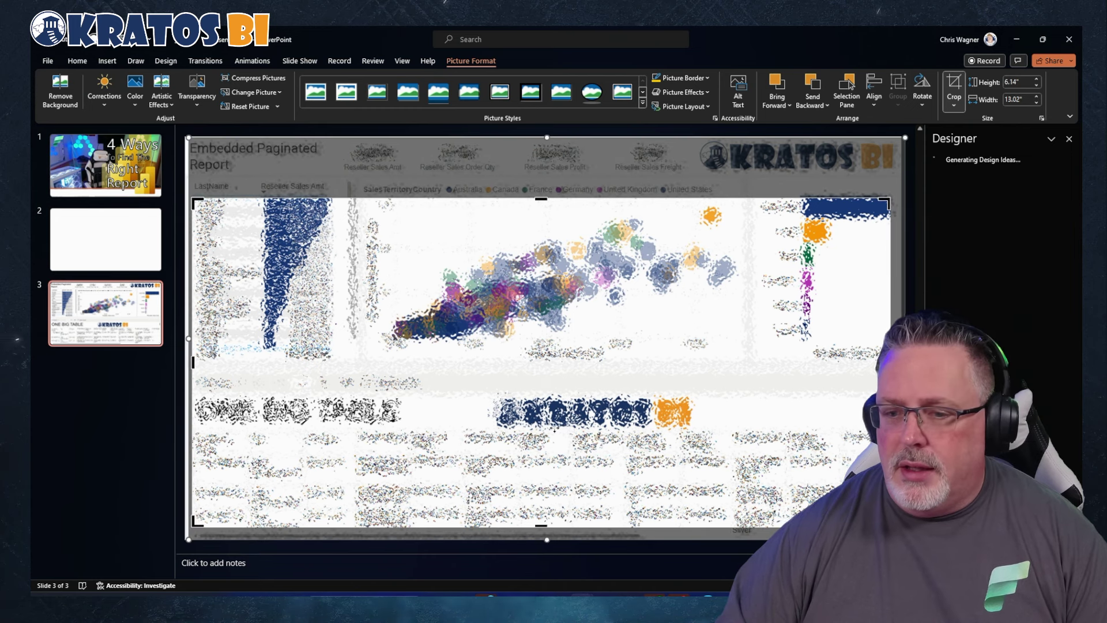
left_click_drag(884, 524, 334, 356)
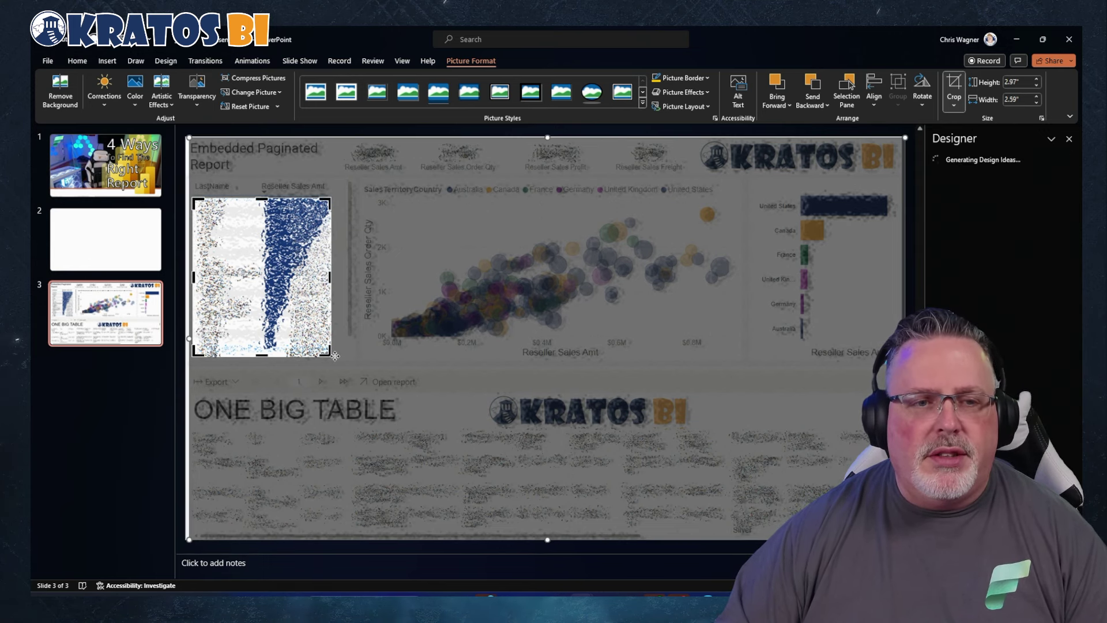
left_click(184, 319)
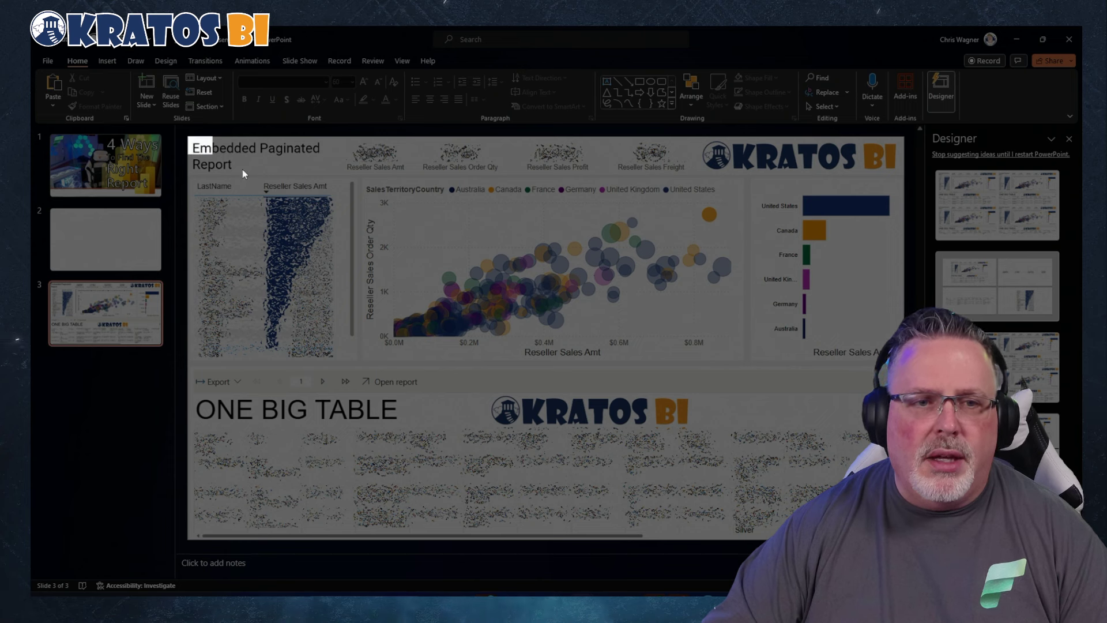
- Capture a screenshot of the full slide with the obscured report data, switch to Paint and paste it there
left_click_drag(212, 154, 904, 539)
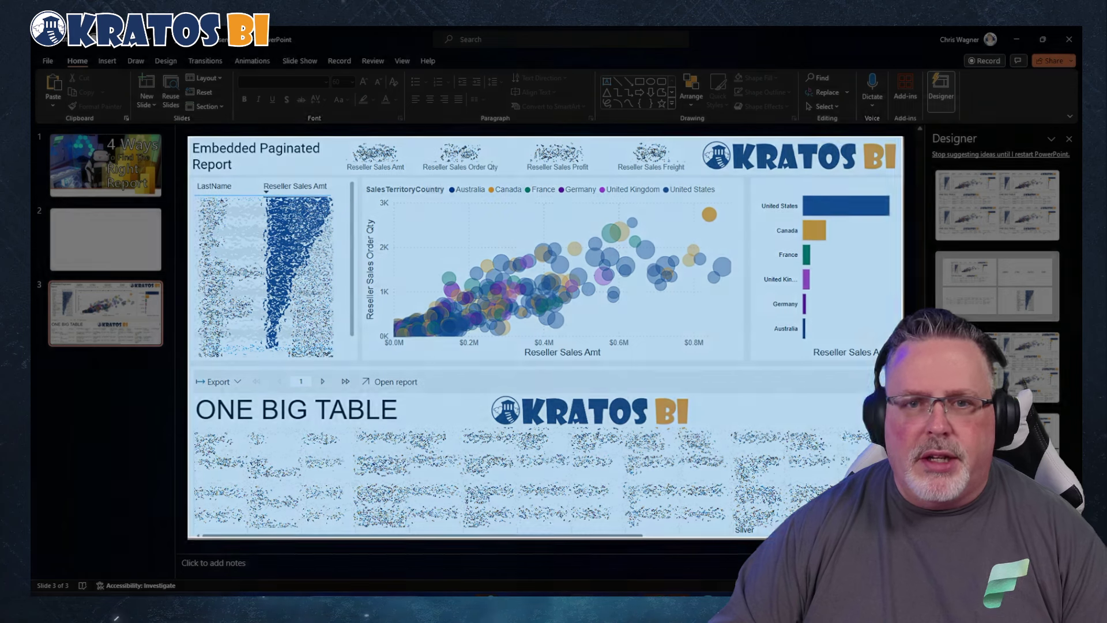
mouse_move(751, 603)
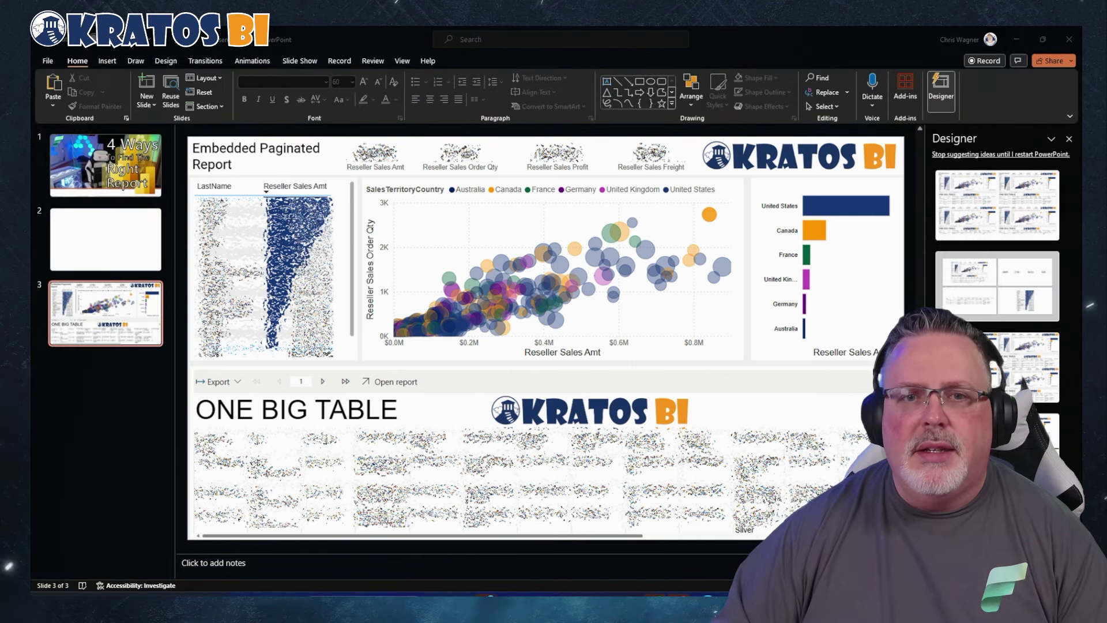
key("alt+Tab")
key("ctrl+v")
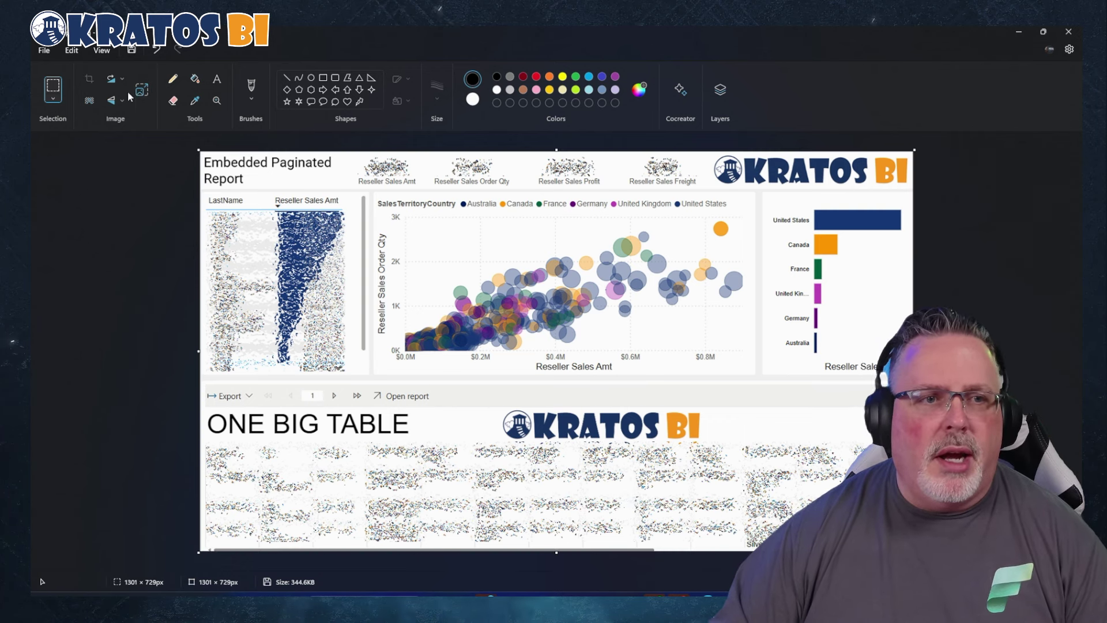
- Resize the pasted image to 60 percent
left_click(142, 89)
double_click(524, 295)
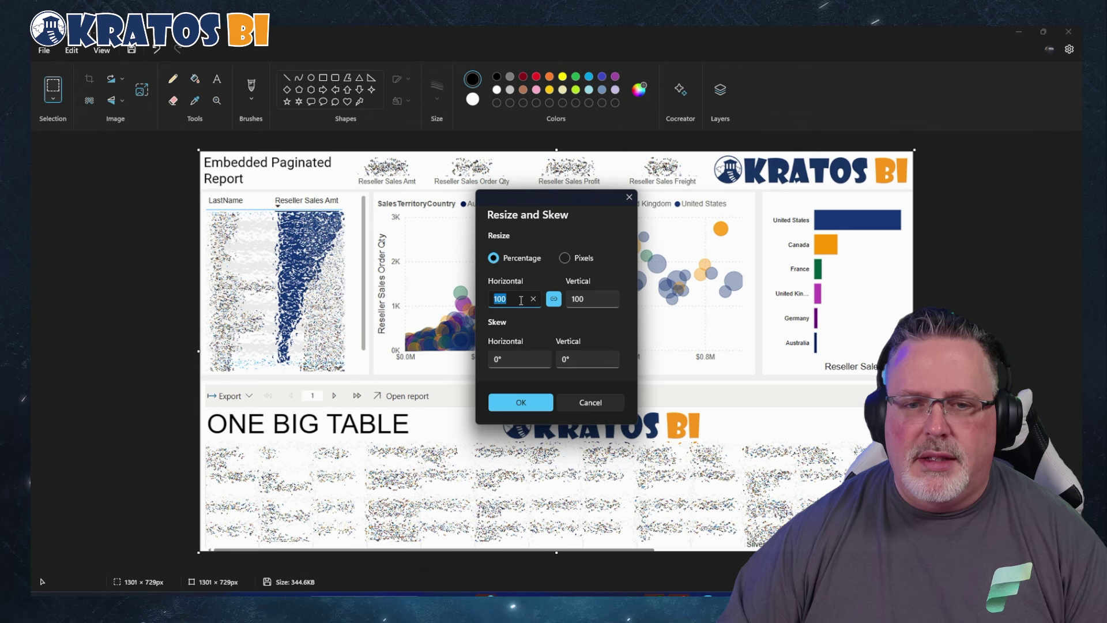
type("60")
key("Return")
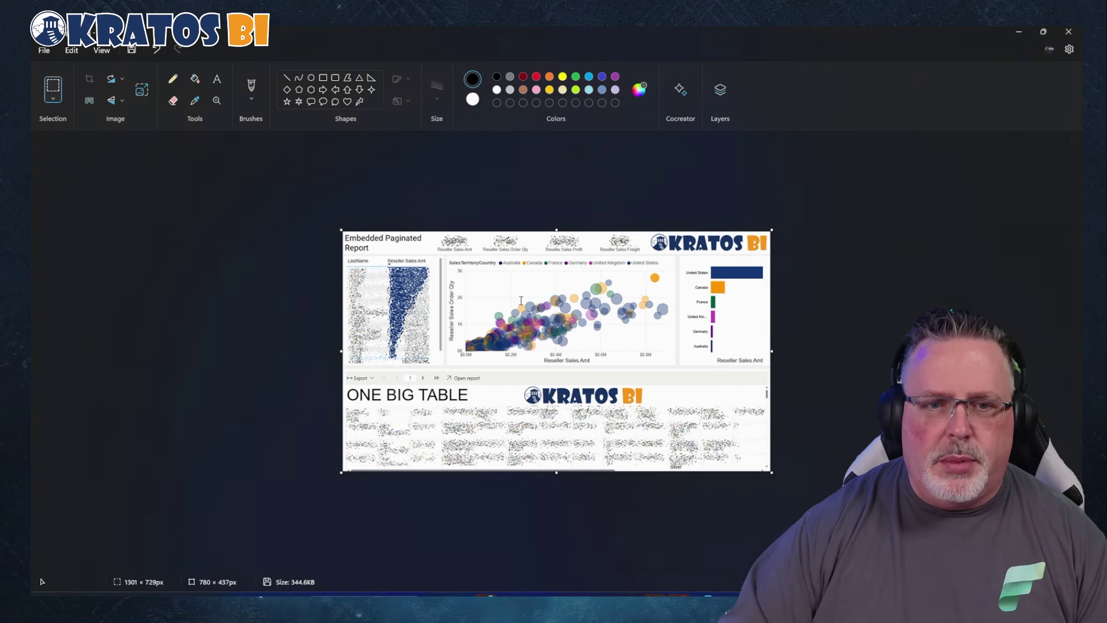
- Save the resized image as a PNG named Embedded Report Sec.png in the Report Images folder
left_click(46, 50)
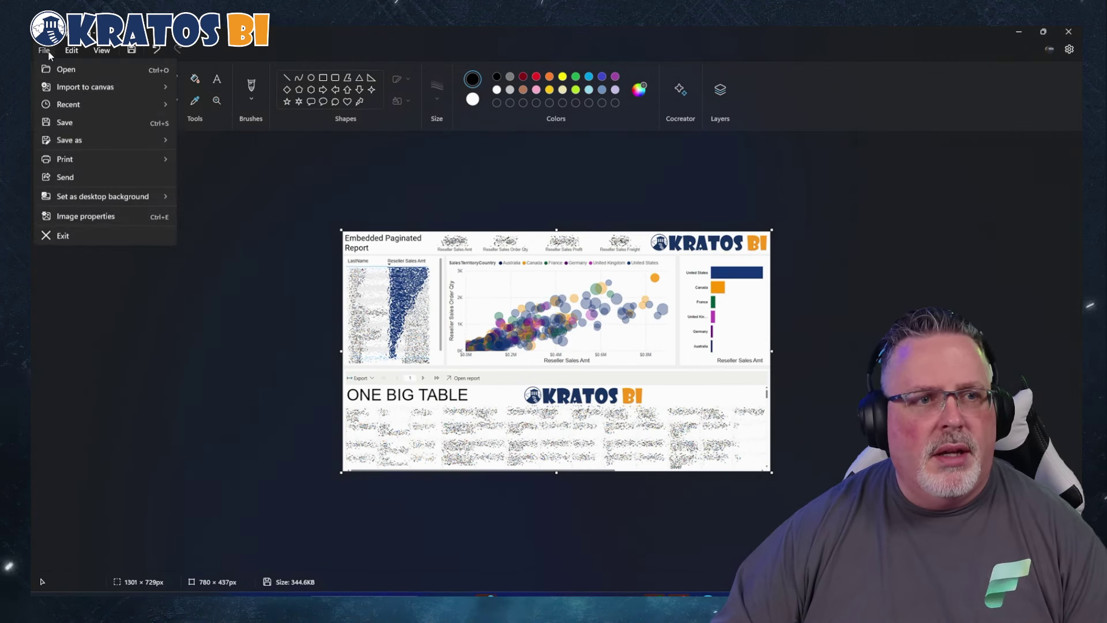
mouse_move(72, 159)
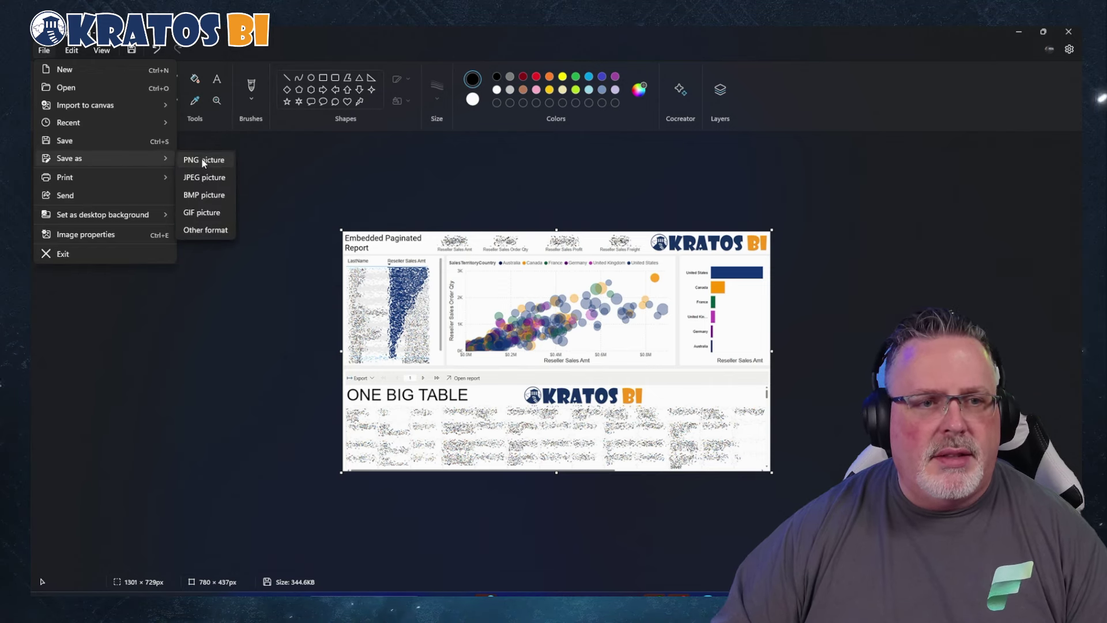
left_click(202, 159)
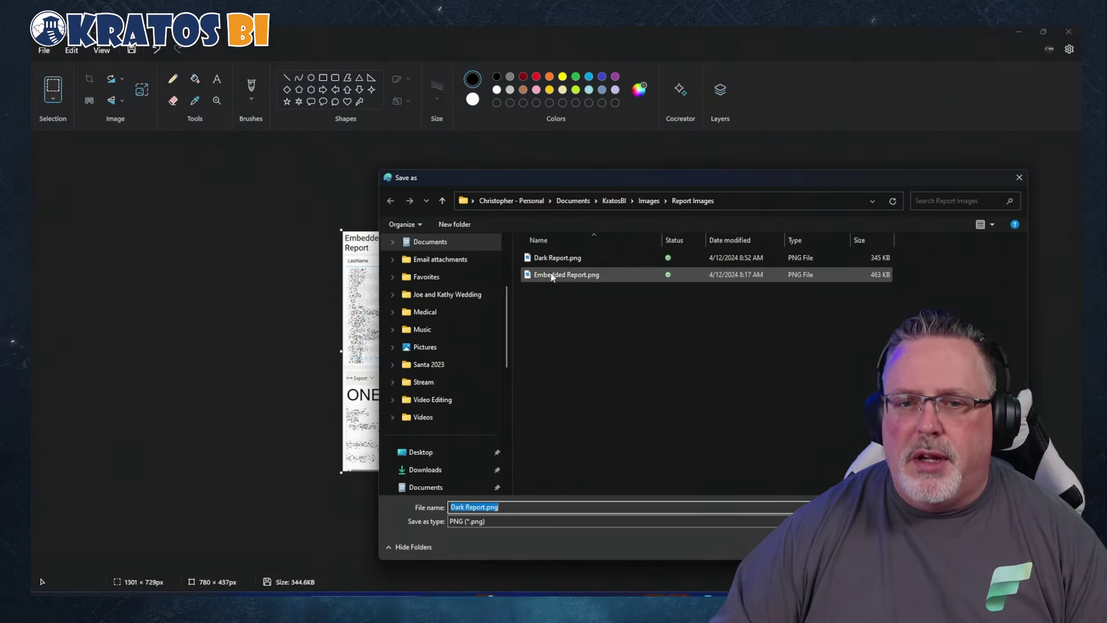
left_click(567, 274)
left_click(503, 508)
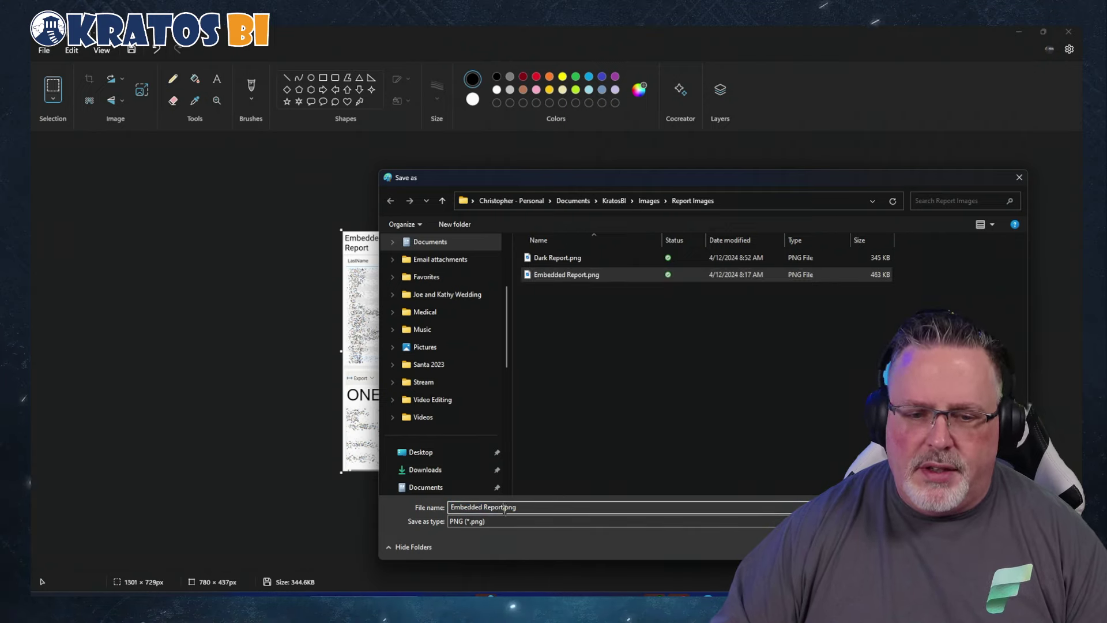
type("5")
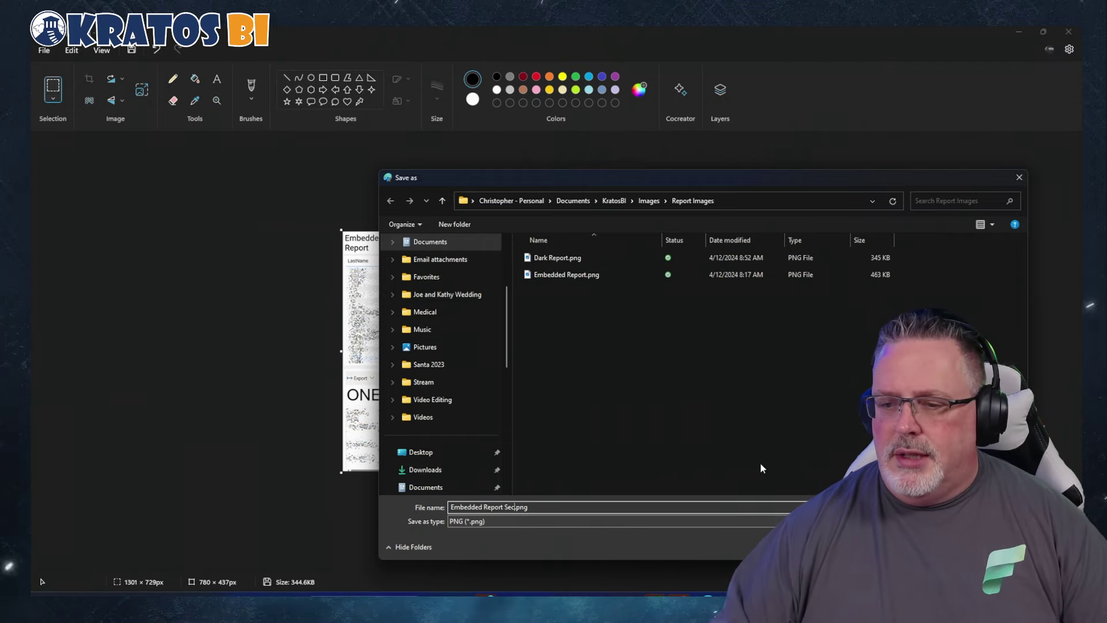
key("Return")
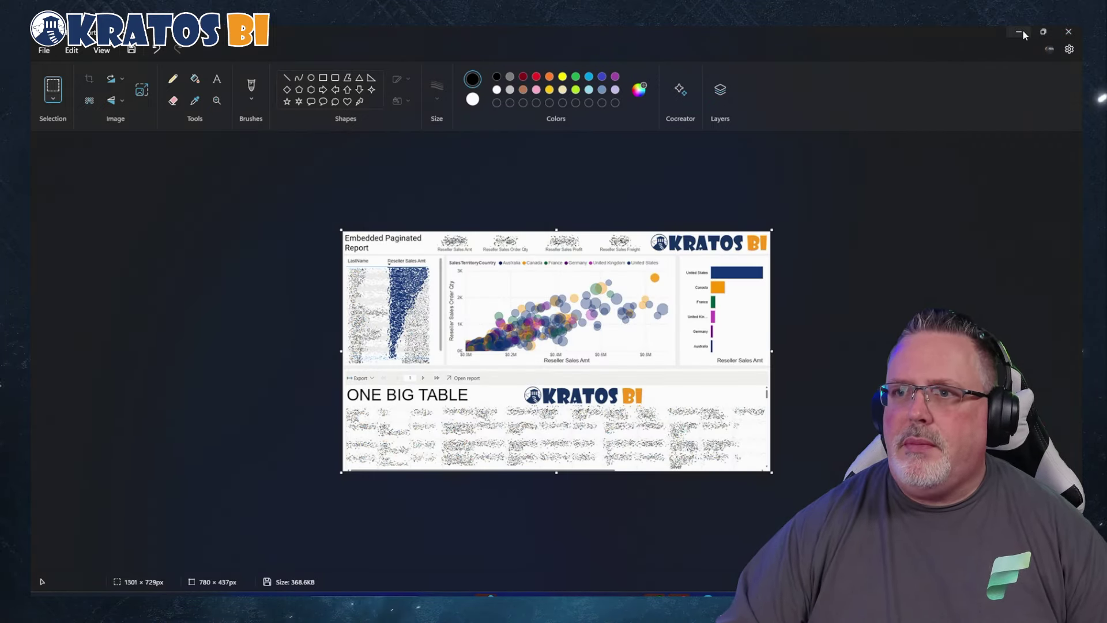
- Switch from Paint to Power BI in the browser, open the Reports workspace and locate the Embedded PBI Report
left_click(1021, 33)
left_click(462, 600)
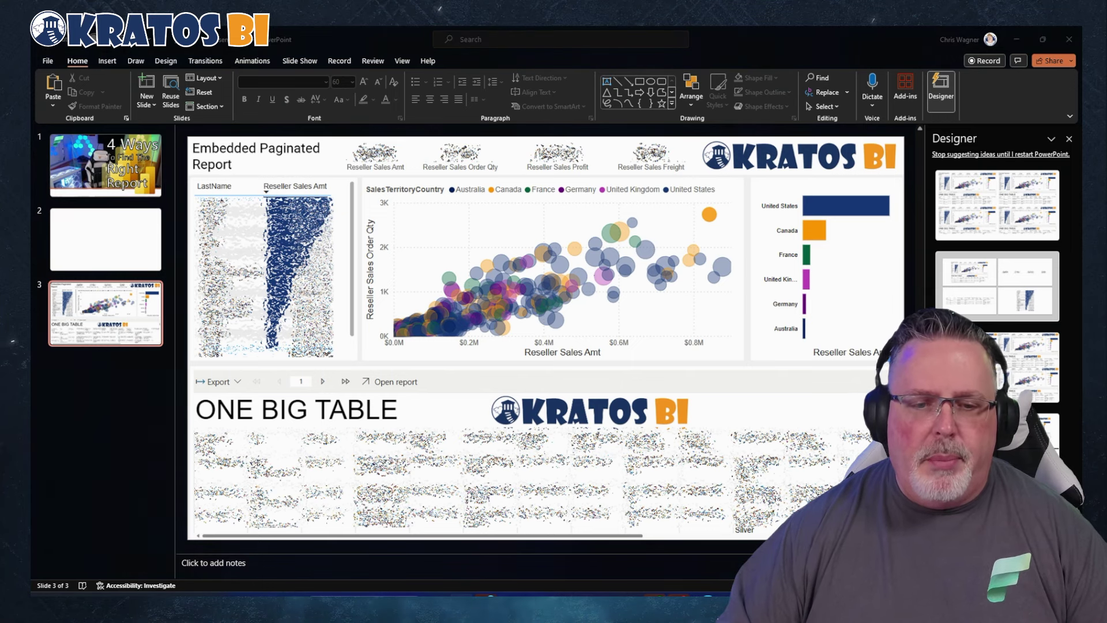
left_click(721, 552)
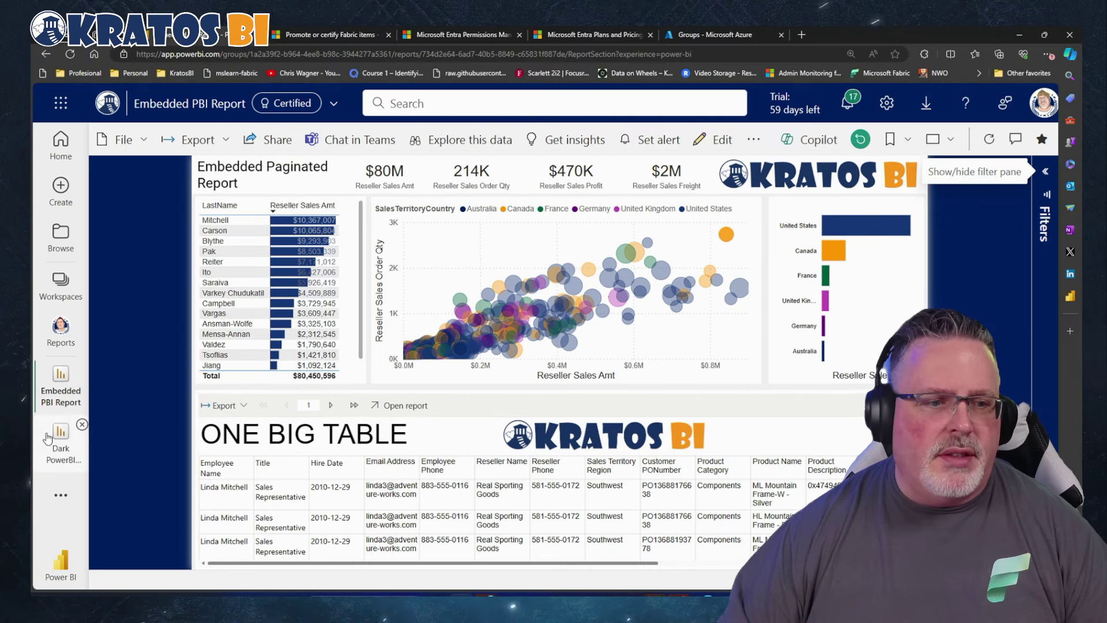
left_click(67, 338)
scroll(265, 364, "down", 5)
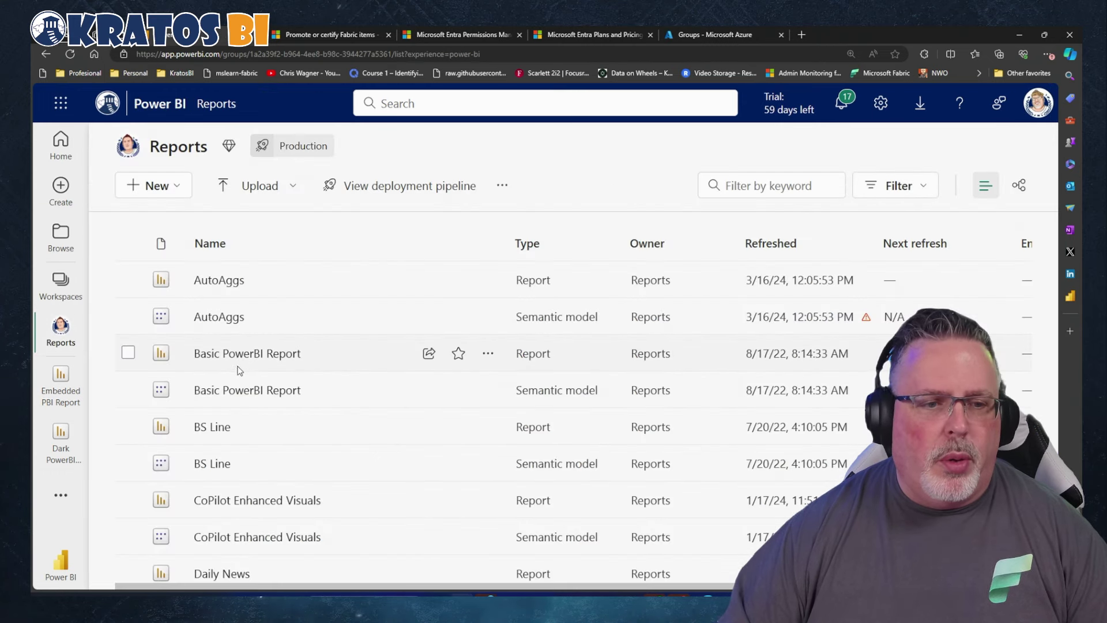
scroll(263, 377, "down", 7)
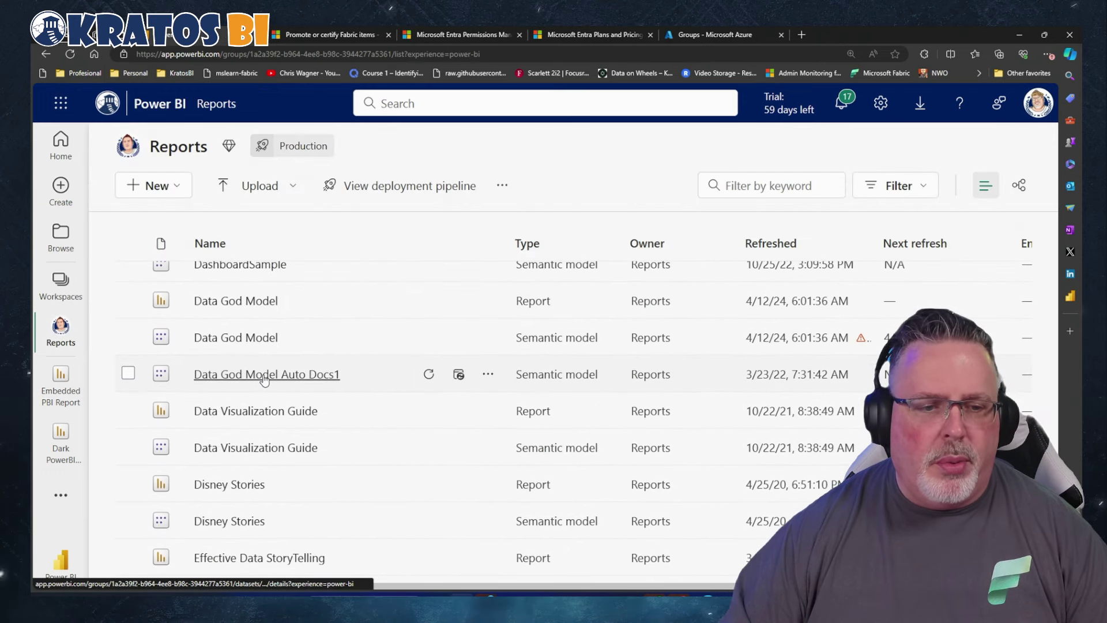
scroll(265, 379, "down", 2)
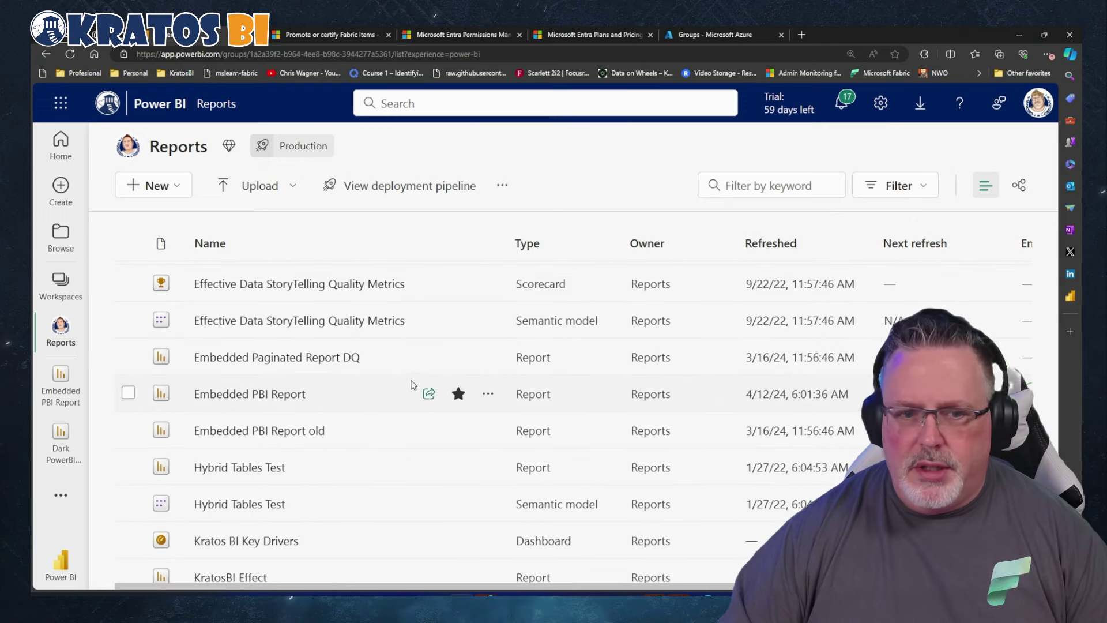
- Delete the existing snapshot in the settings of the Embedded PBI Report and save the change
left_click(488, 393)
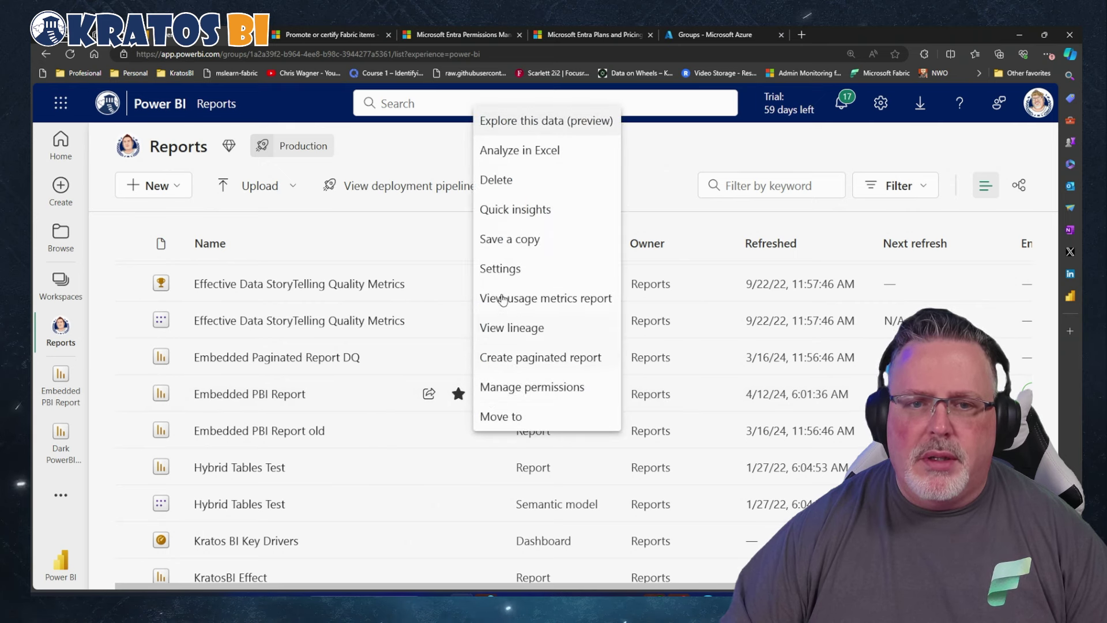
left_click(501, 269)
scroll(715, 413, "down", 2)
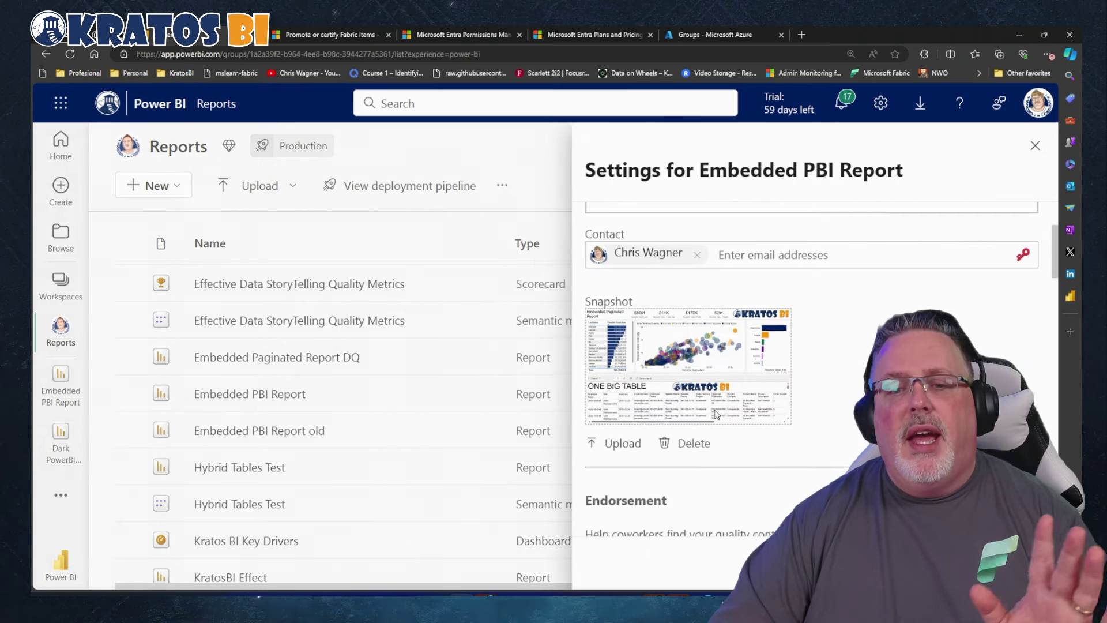
scroll(693, 443, "down", 1)
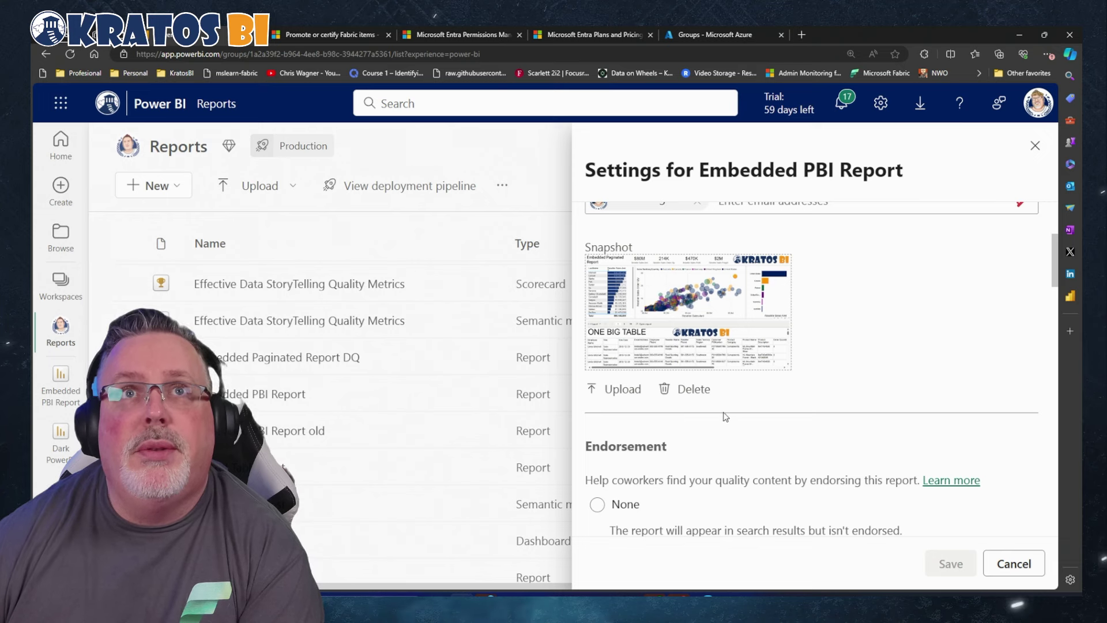
left_click(681, 388)
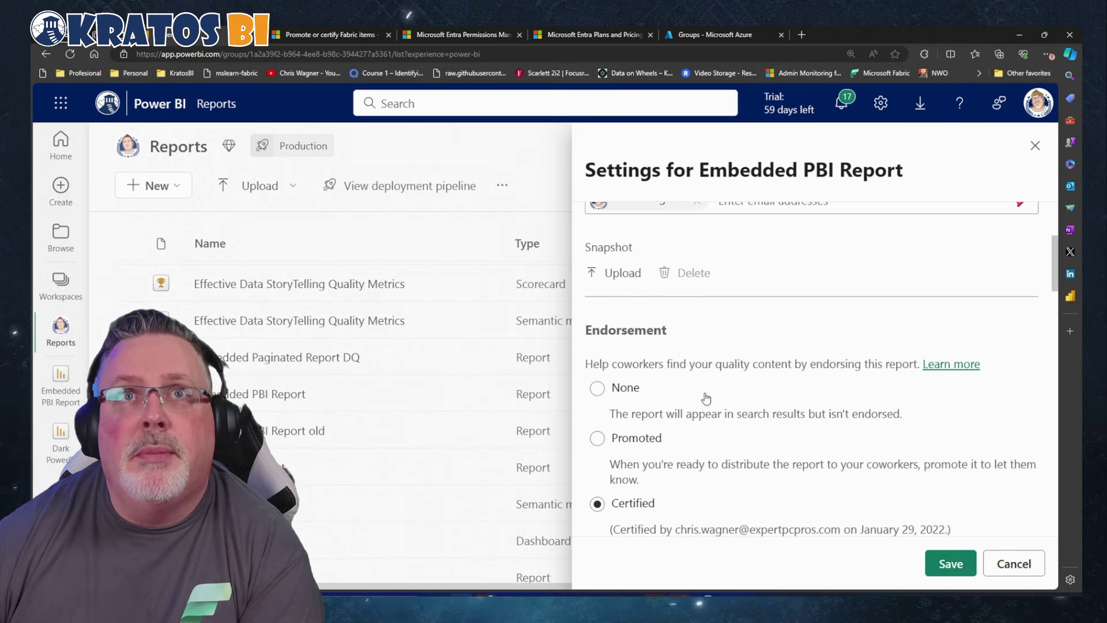
left_click(951, 564)
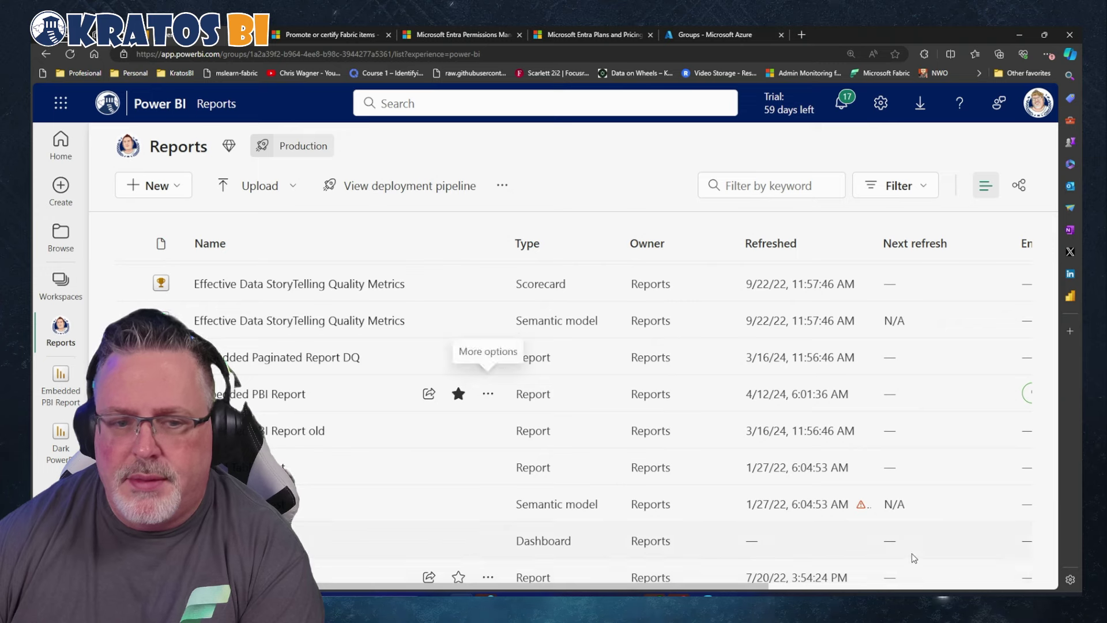
- Upload Embedded Report Sec.png as the snapshot in the Embedded PBI Report's settings and save them
left_click(487, 394)
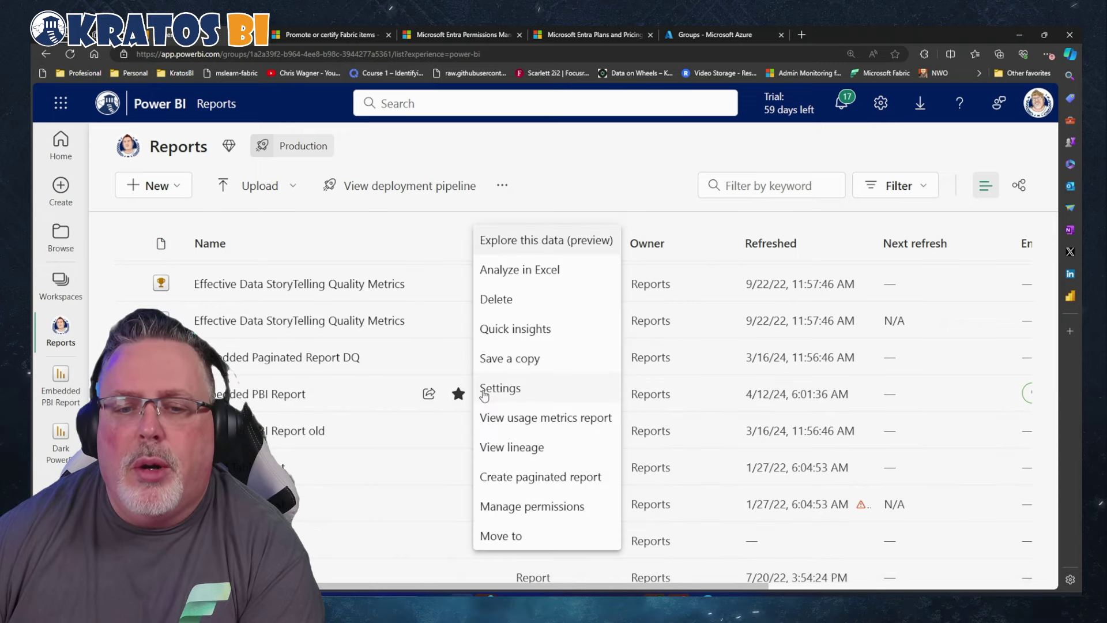
left_click(489, 388)
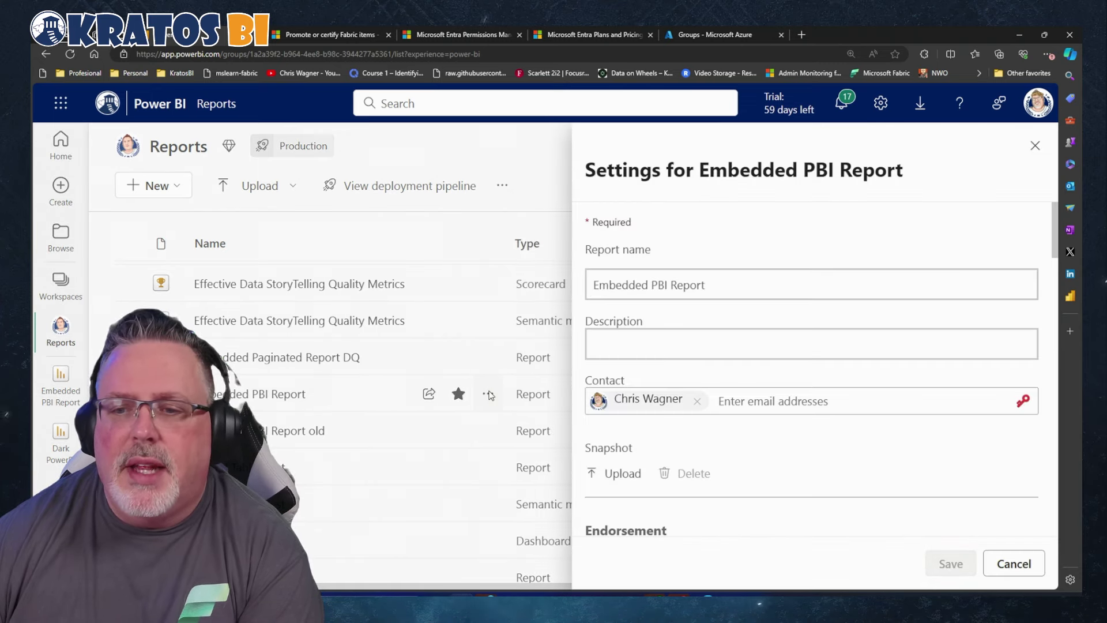
left_click(623, 478)
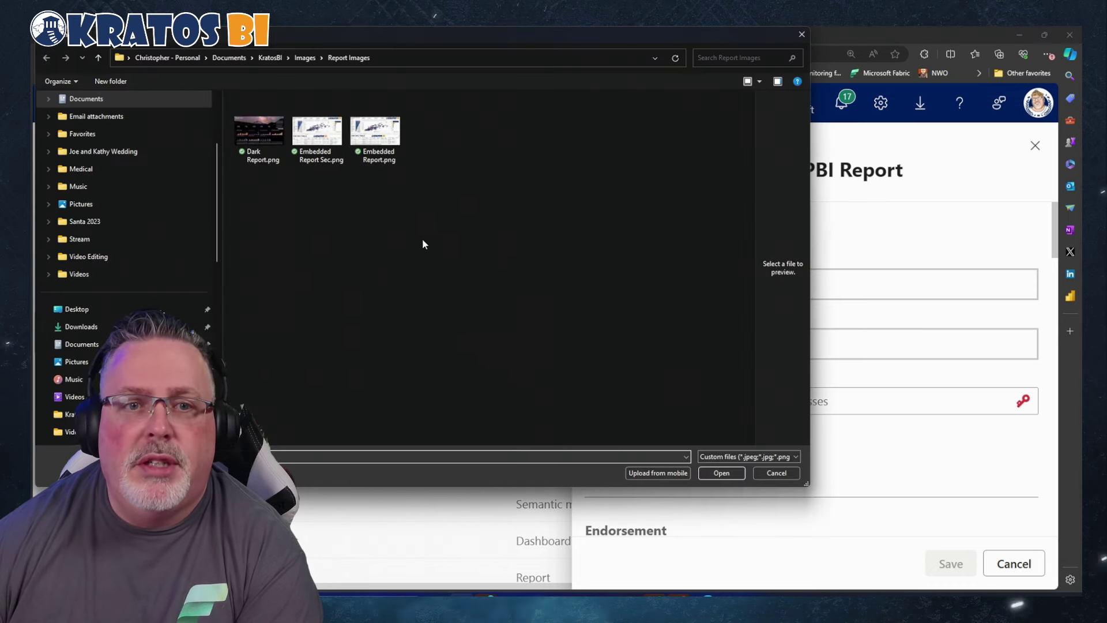
left_click(375, 132)
left_click(317, 132)
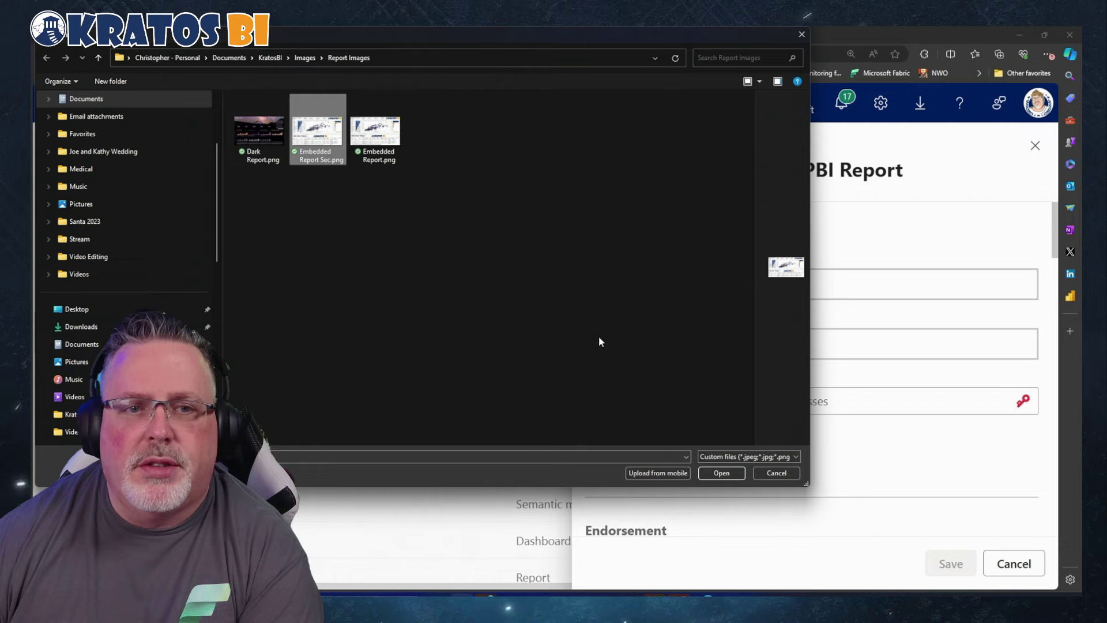
left_click(721, 477)
scroll(820, 458, "down", 4)
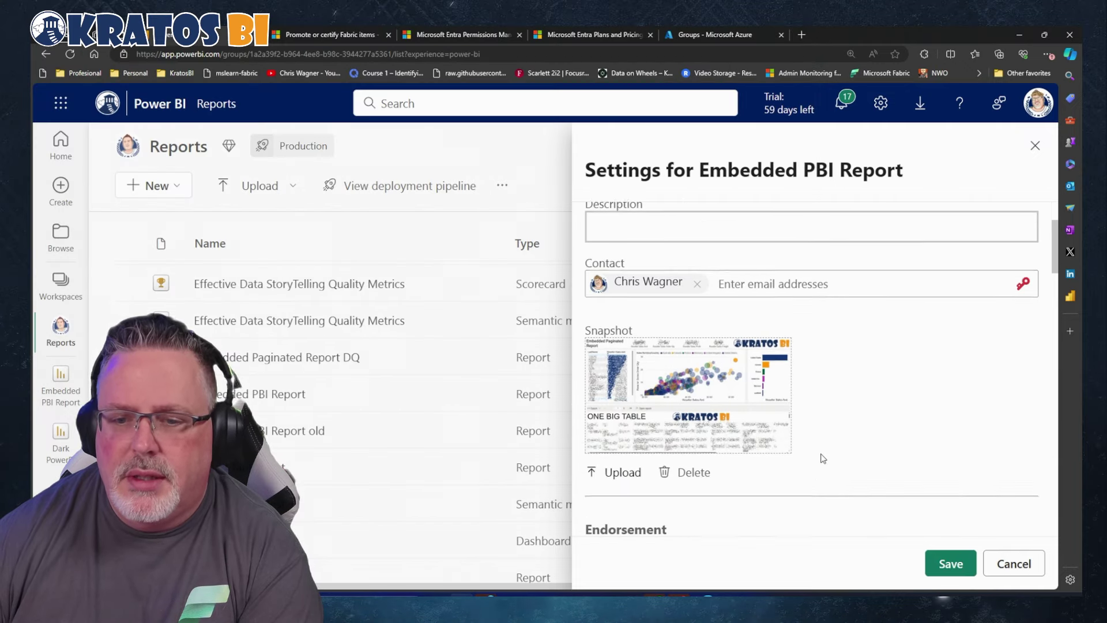
left_click(949, 563)
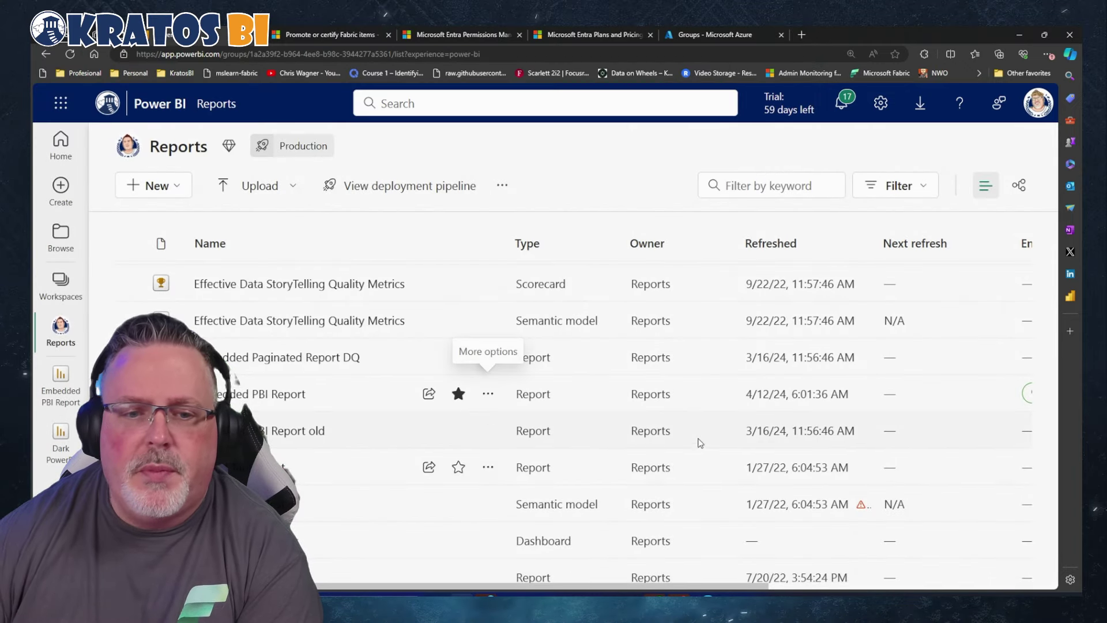
- Go to Power BI Home and browse the Featured reports to check the Embedded PBI Report's snapshot
left_click(60, 145)
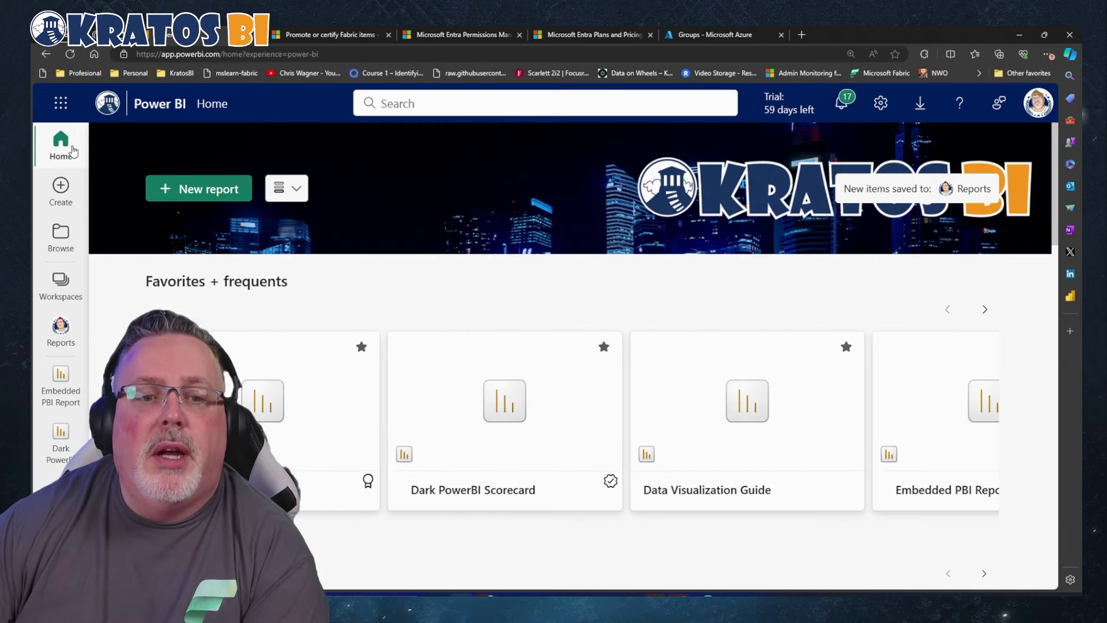
scroll(315, 357, "down", 5)
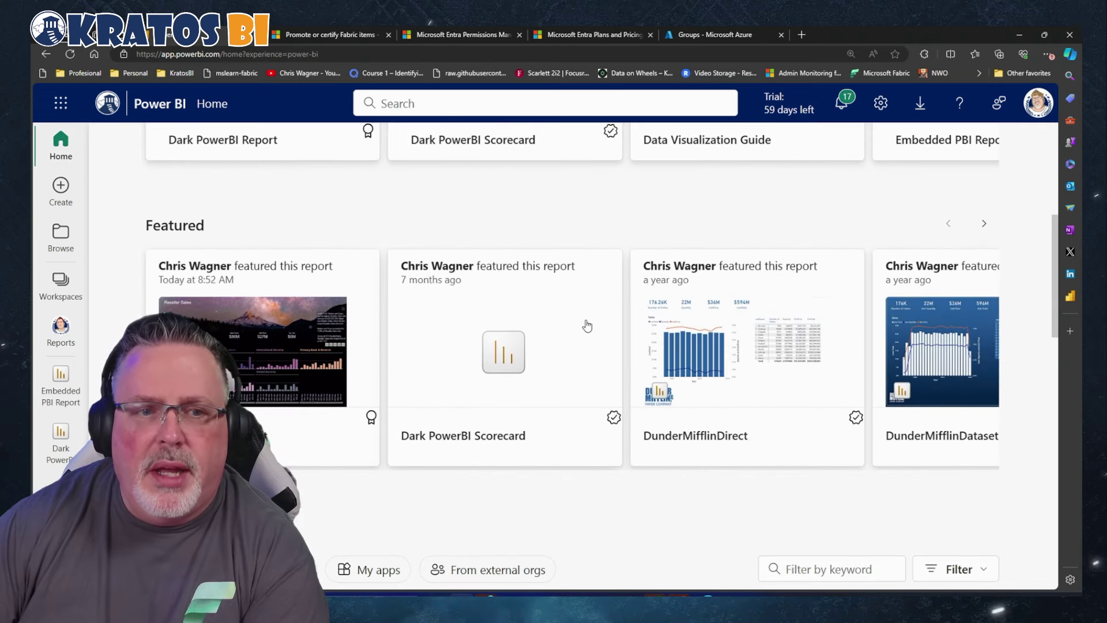
left_click(986, 230)
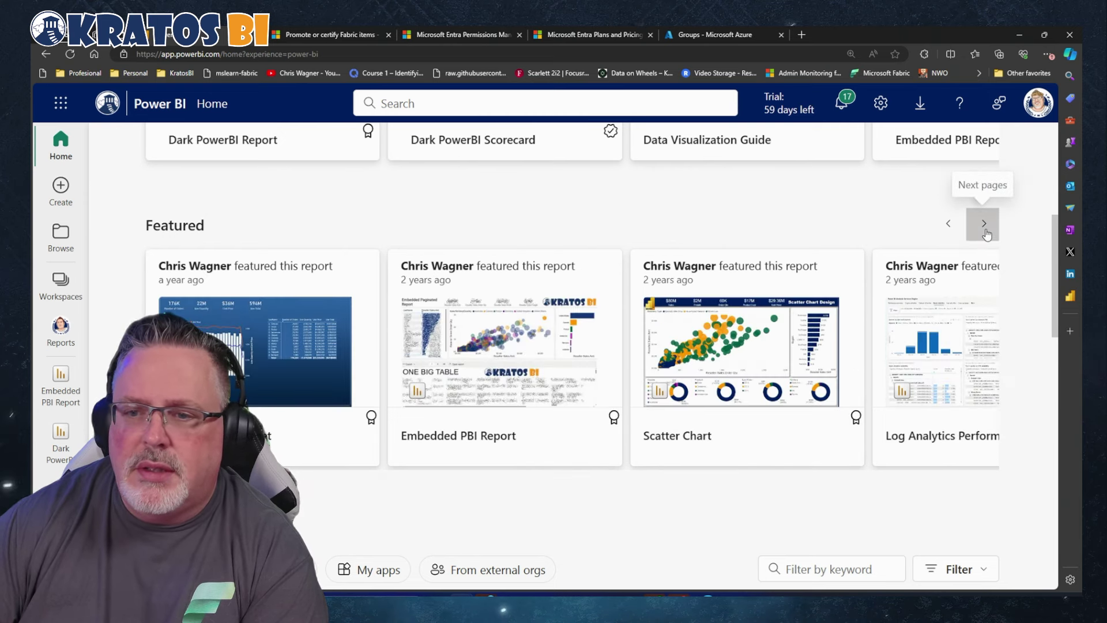
left_click(985, 231)
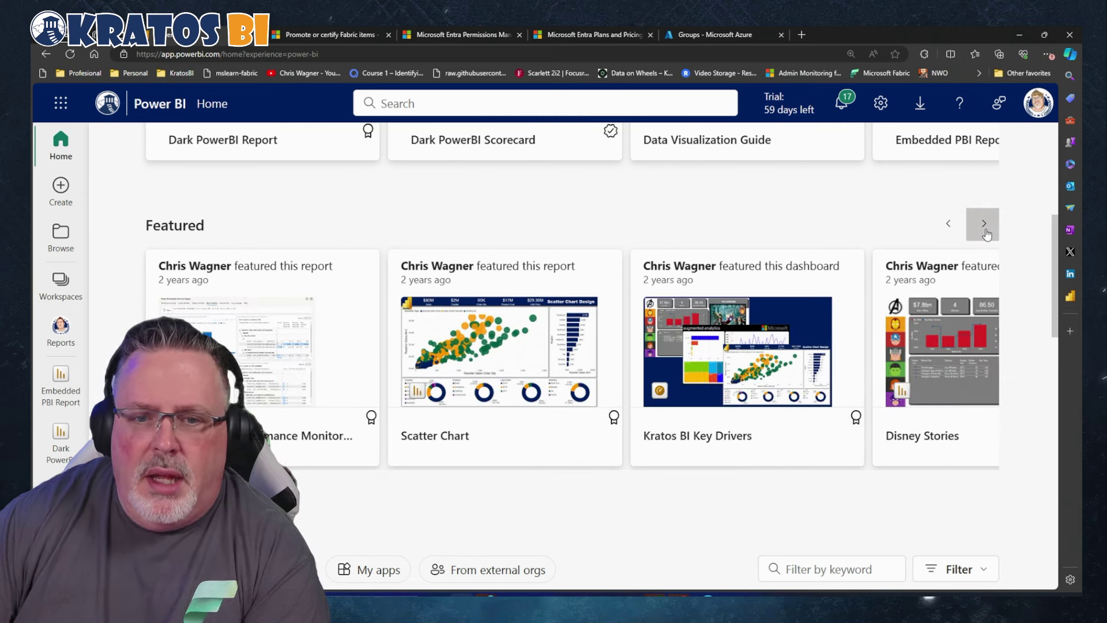
left_click(986, 230)
left_click(950, 229)
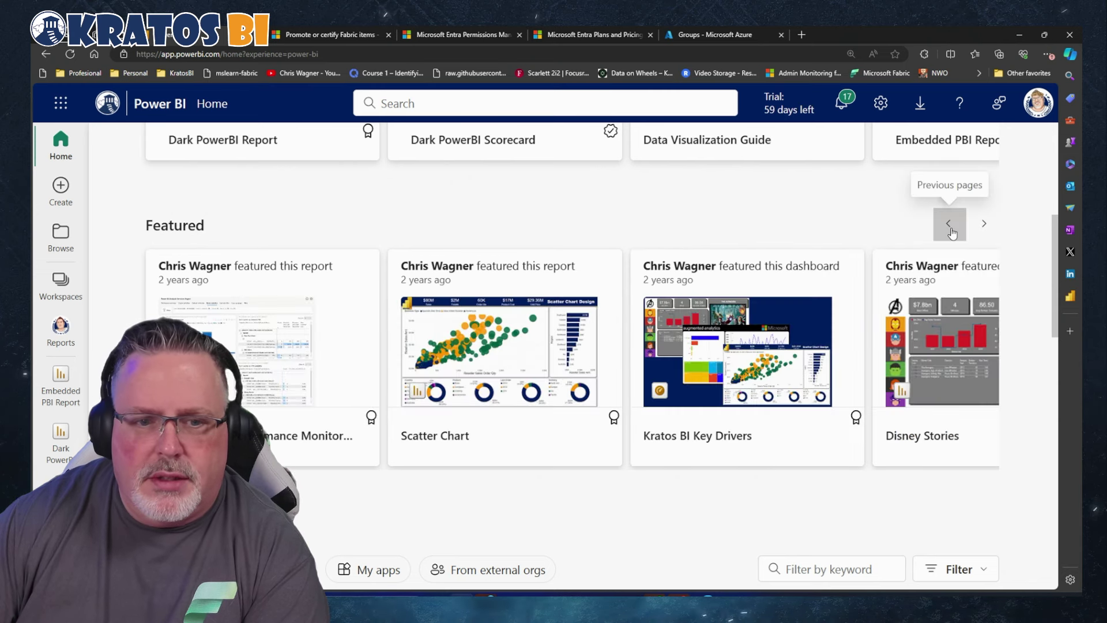
left_click(952, 232)
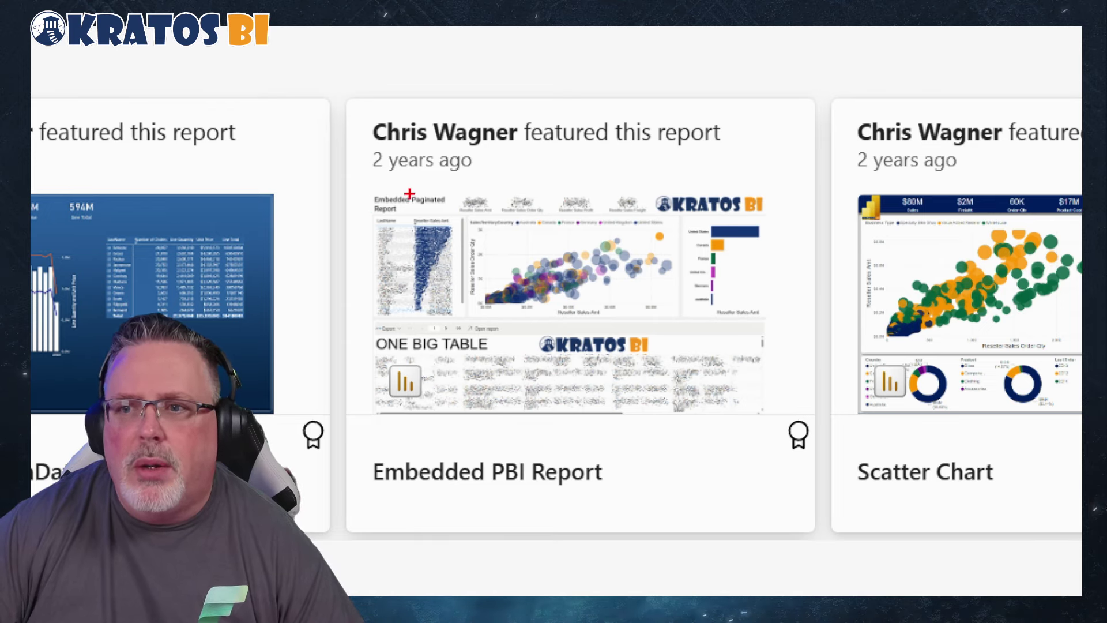
mouse_move(363, 184)
left_mouse_down()
mouse_move(885, 421)
mouse_move(797, 429)
mouse_move(653, 222)
left_mouse_up()
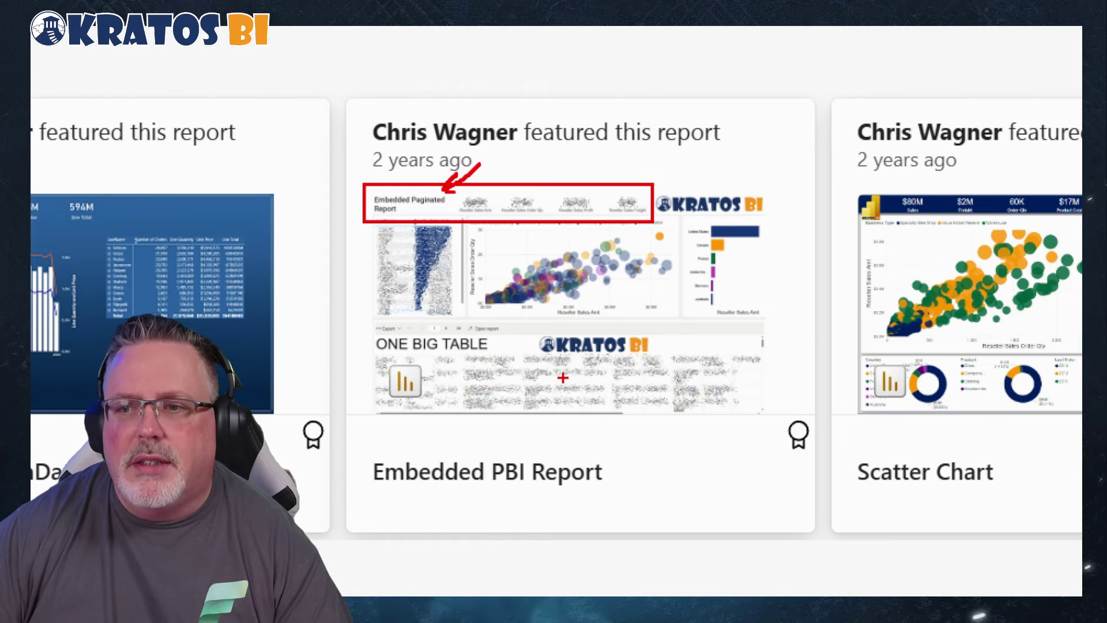
mouse_move(888, 180)
left_mouse_down()
mouse_move(1000, 223)
mouse_move(1080, 225)
left_mouse_up()
key("Escape")
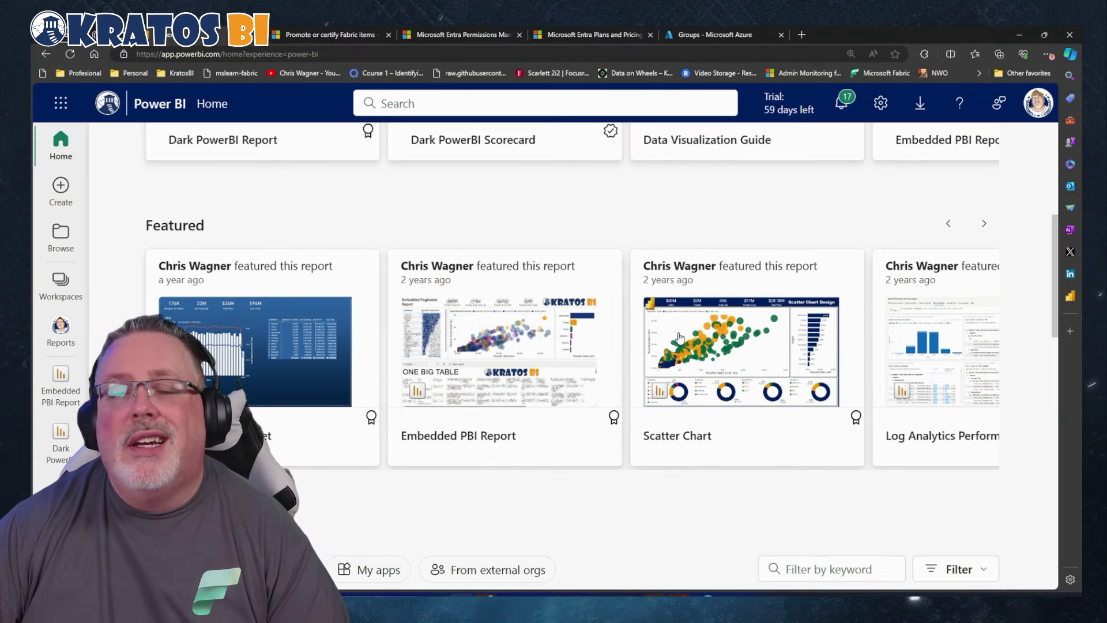